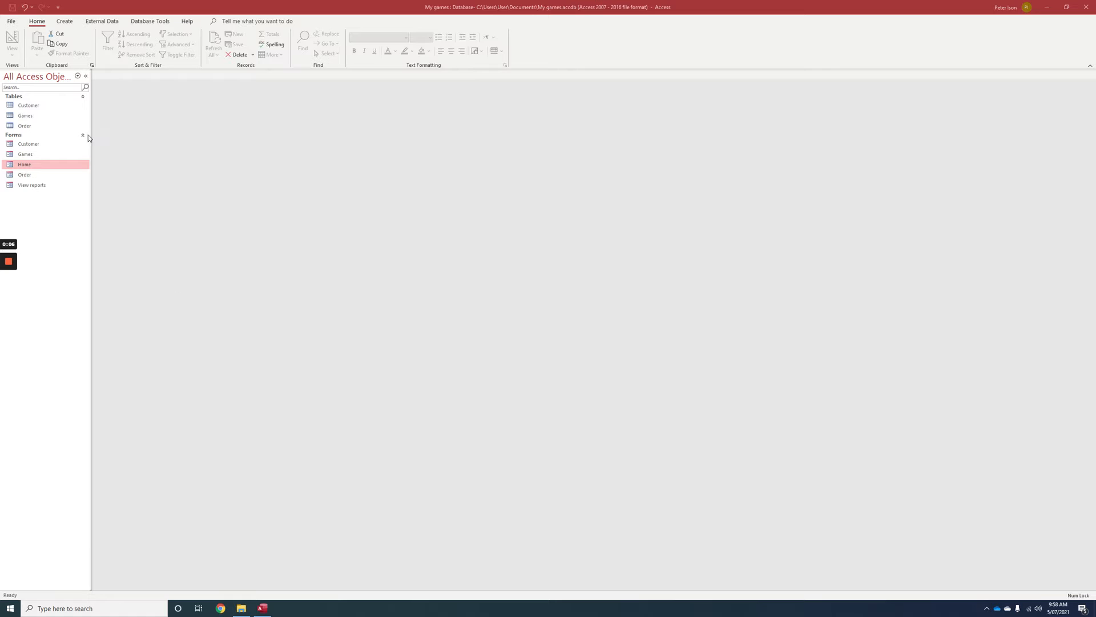
Examine the records in the Customer, Games and Order tables, closing all three when done
click(48, 108)
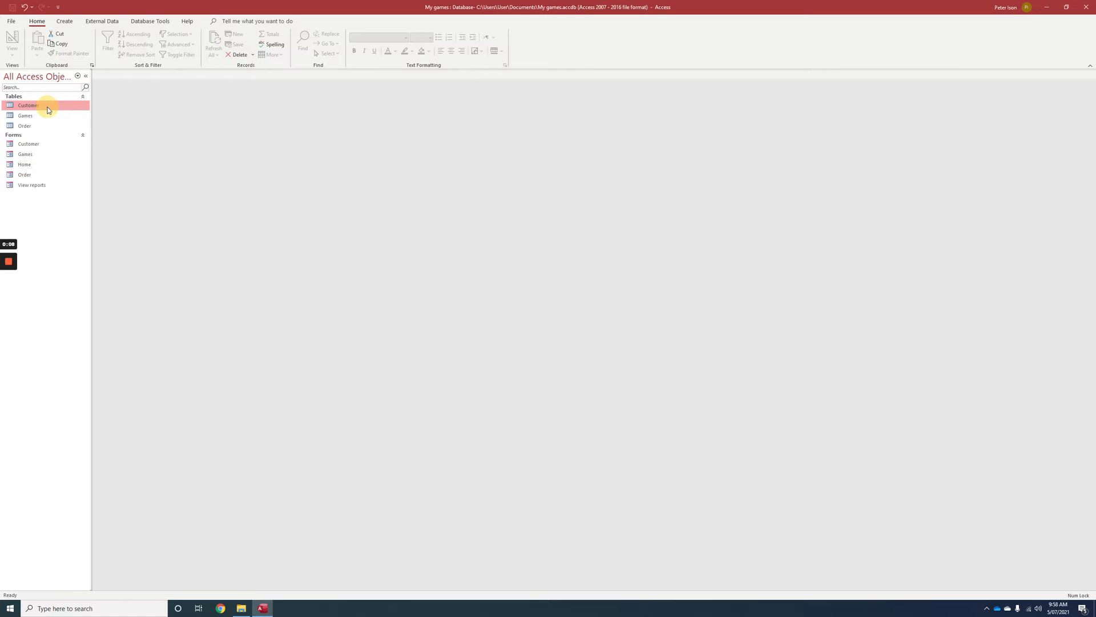
double_click(39, 107)
double_click(41, 116)
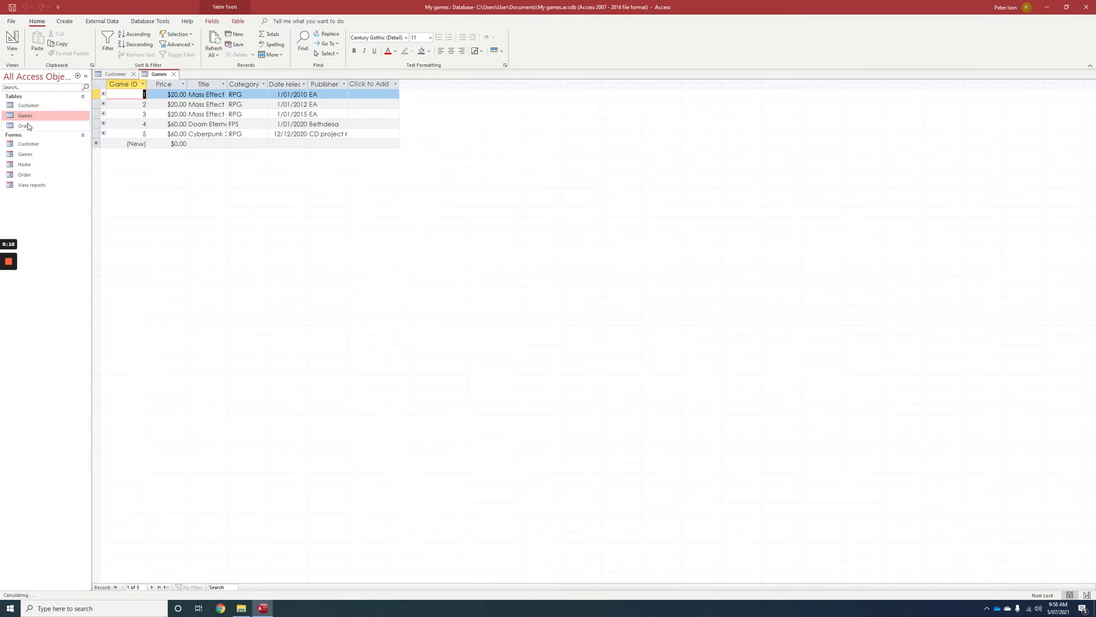
double_click(46, 126)
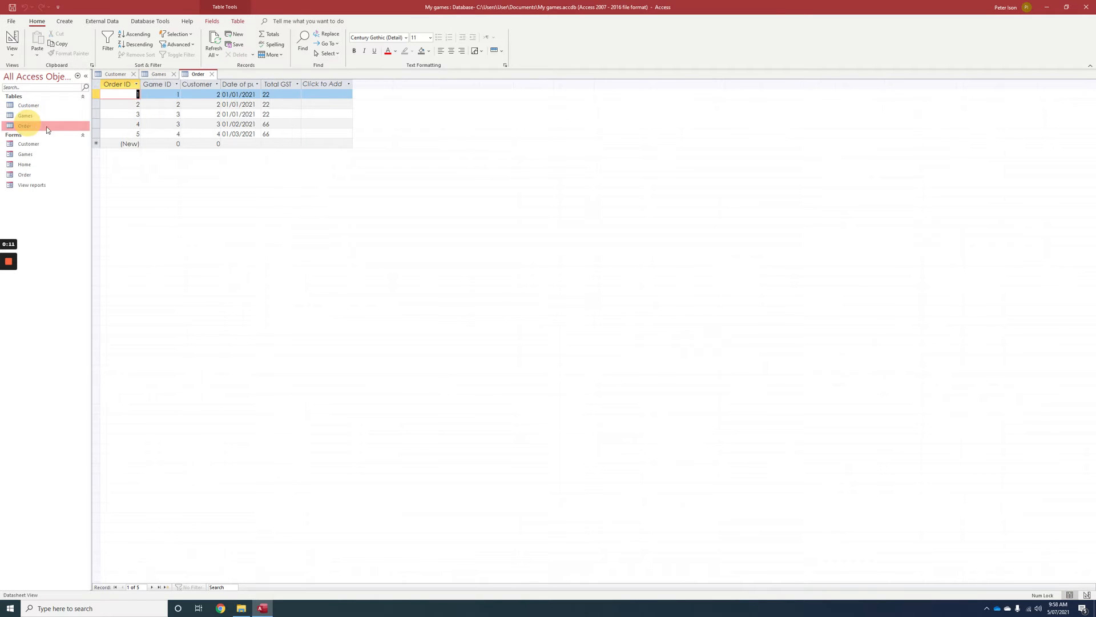
click(115, 76)
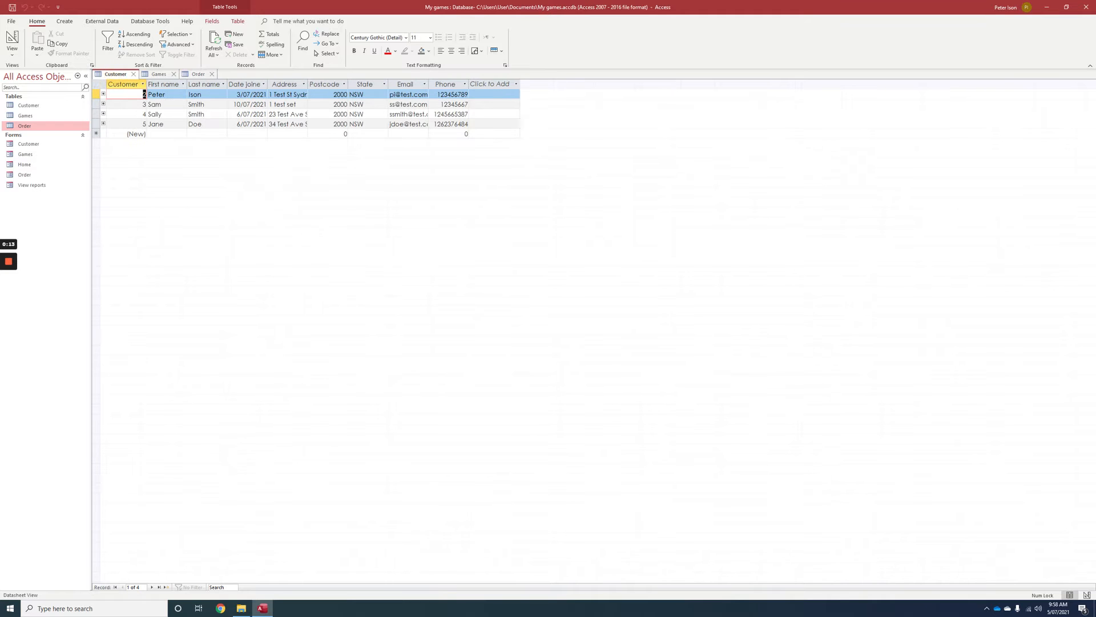
click(160, 75)
click(197, 76)
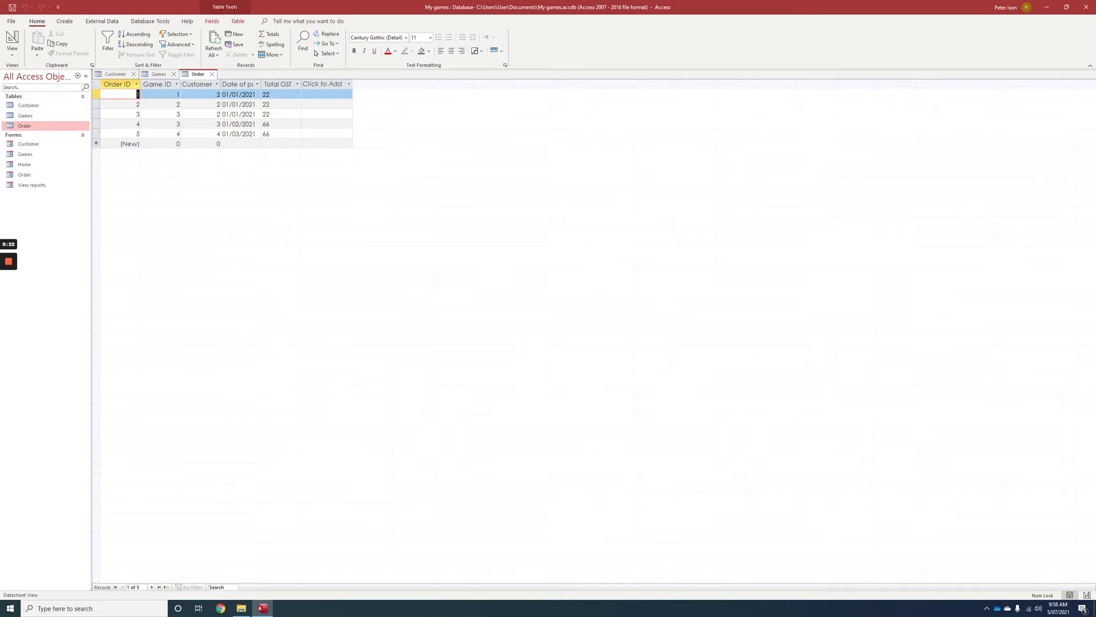
click(212, 74)
click(173, 74)
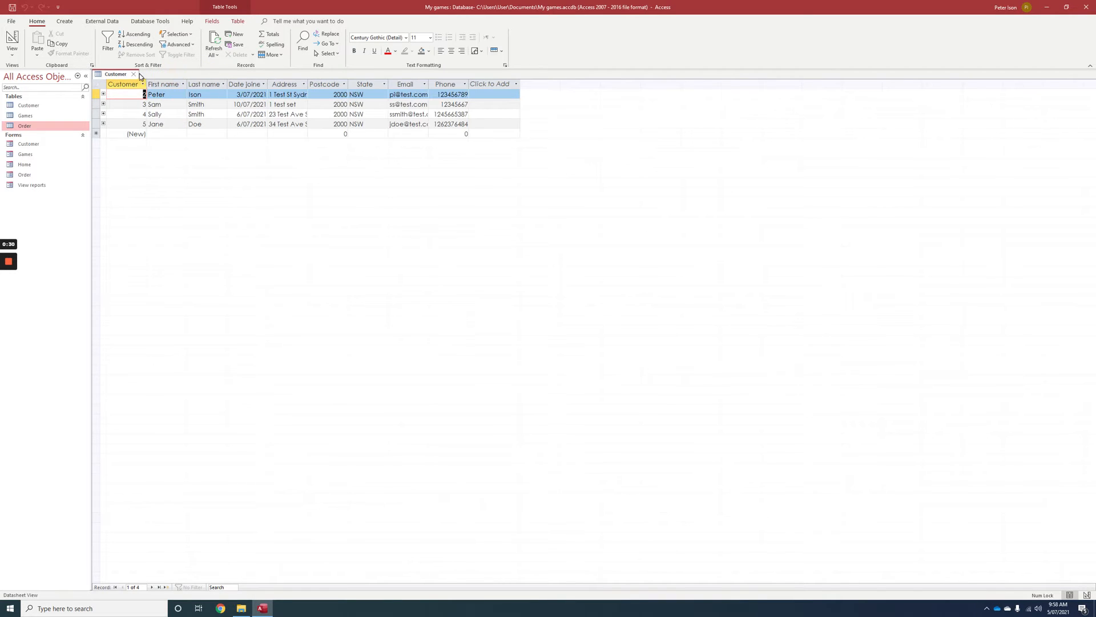
click(134, 74)
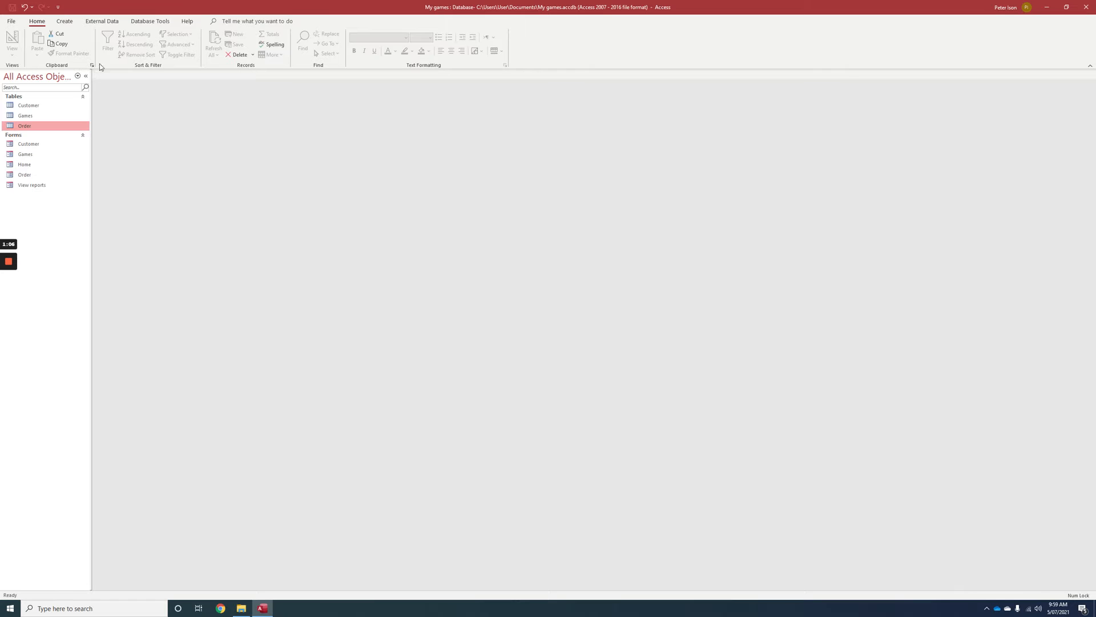
Start a Simple Query Wizard query and include all fields of the Customer table
click(65, 22)
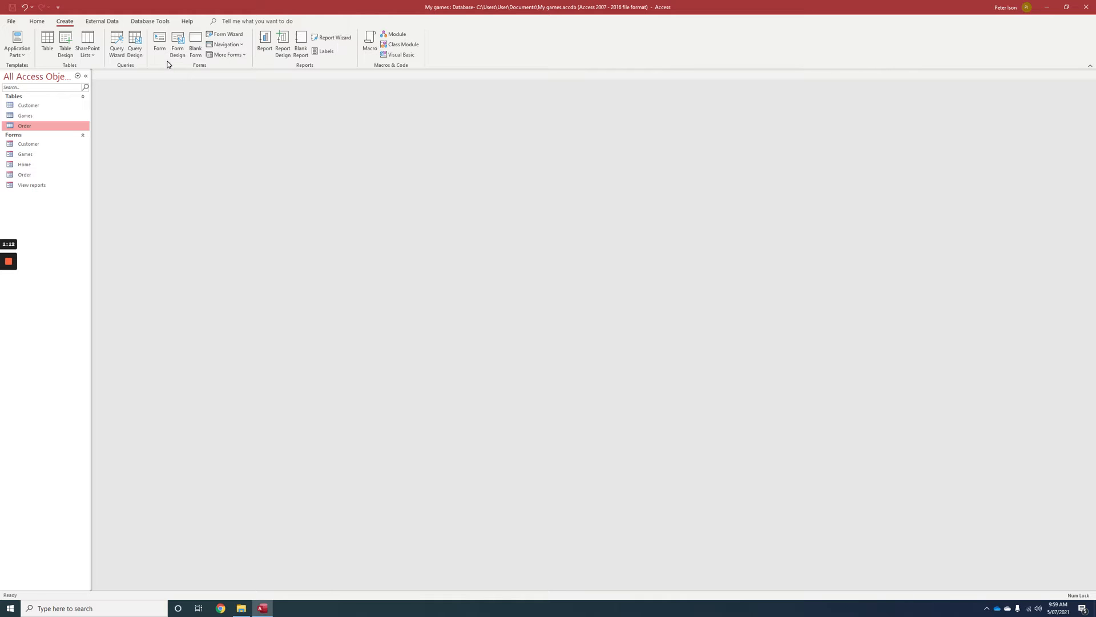
click(118, 51)
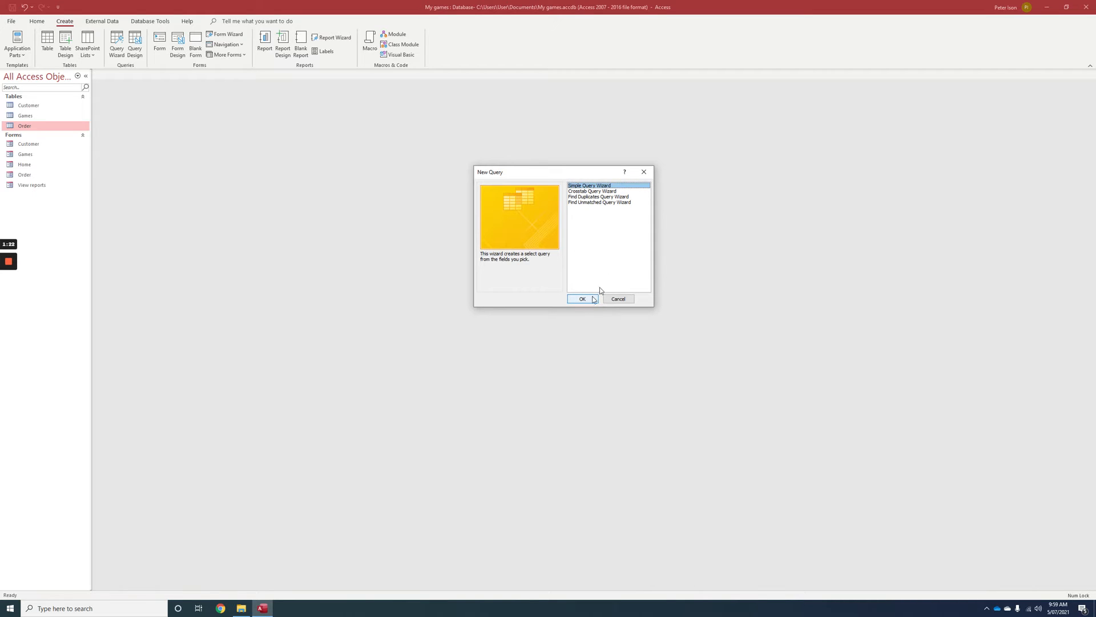
click(581, 299)
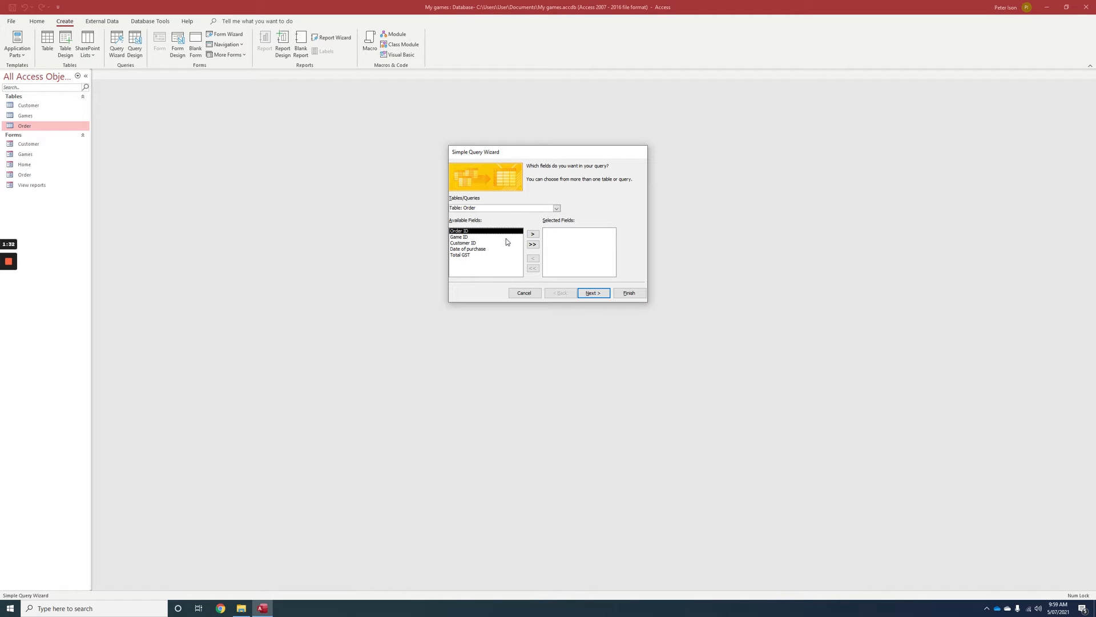
click(557, 208)
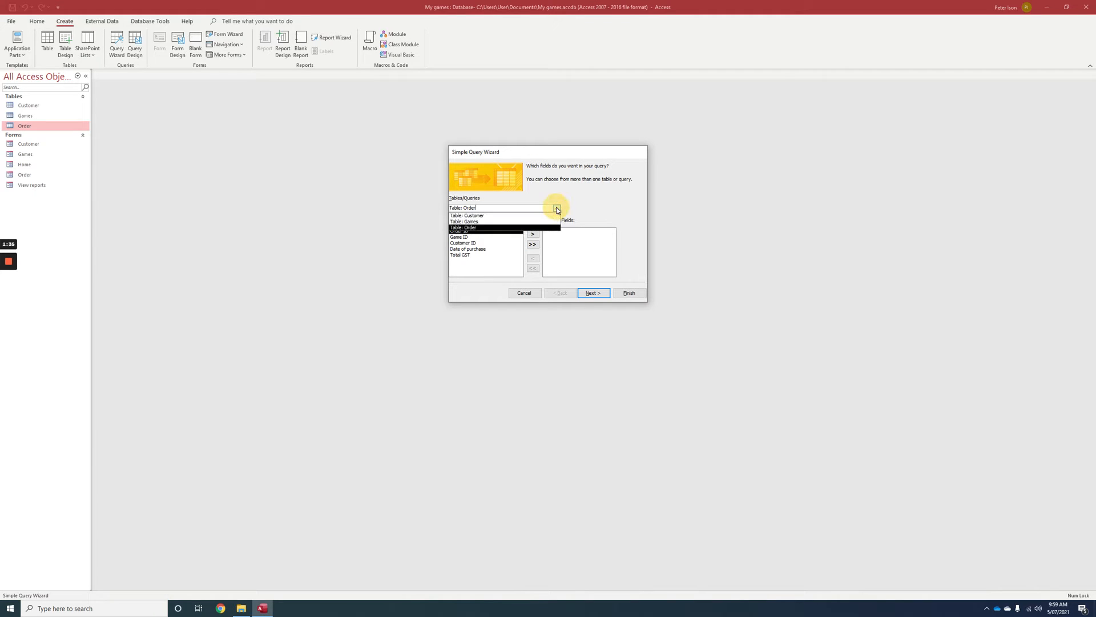
click(485, 217)
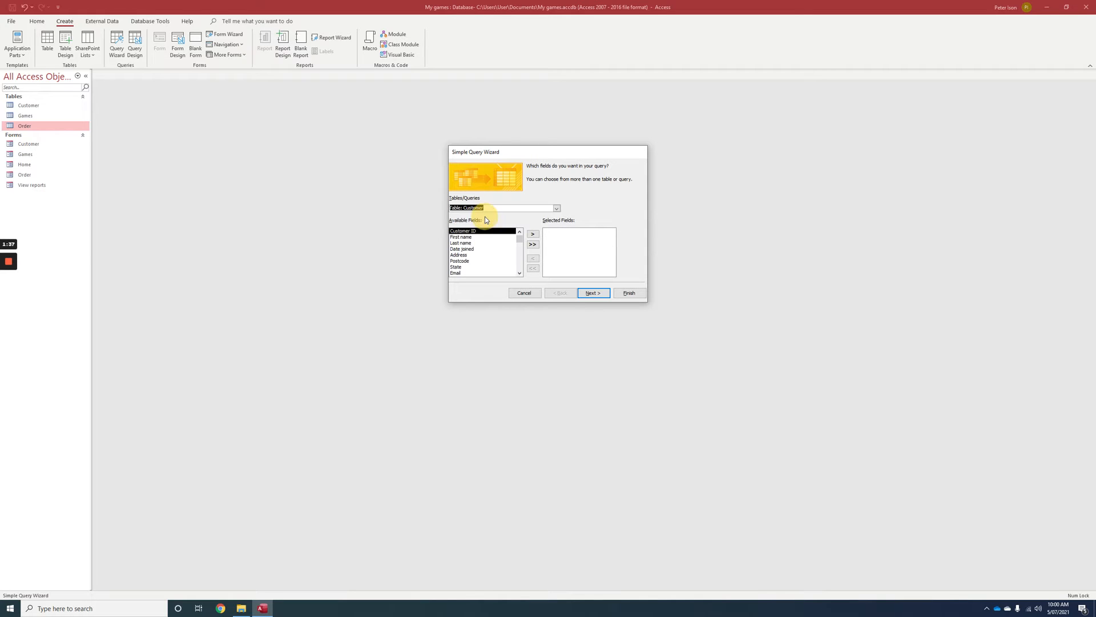
click(534, 245)
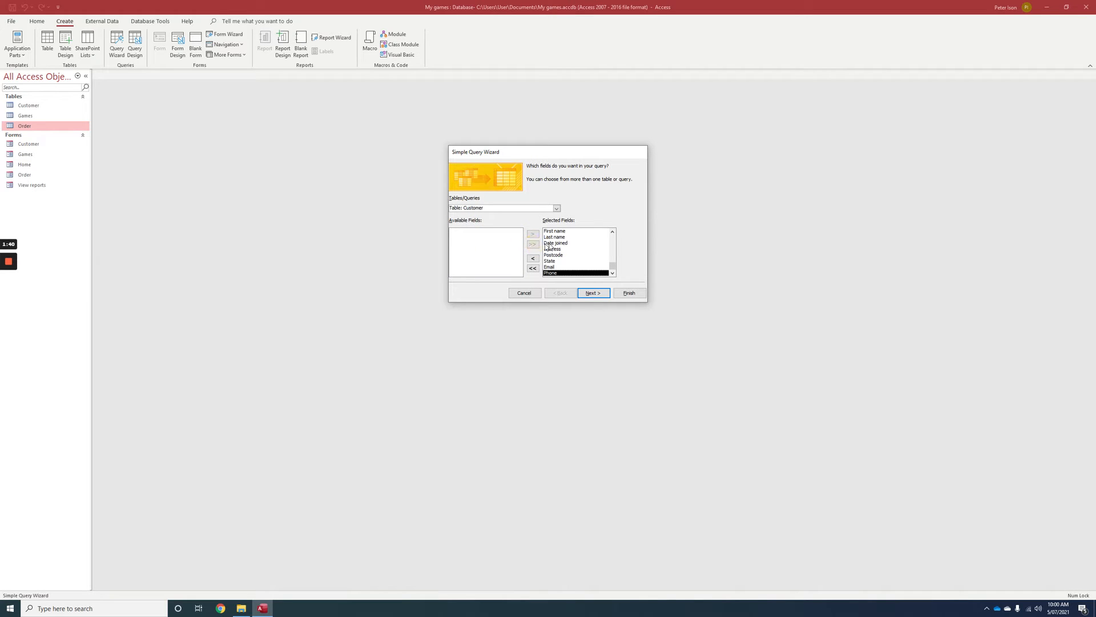
click(533, 258)
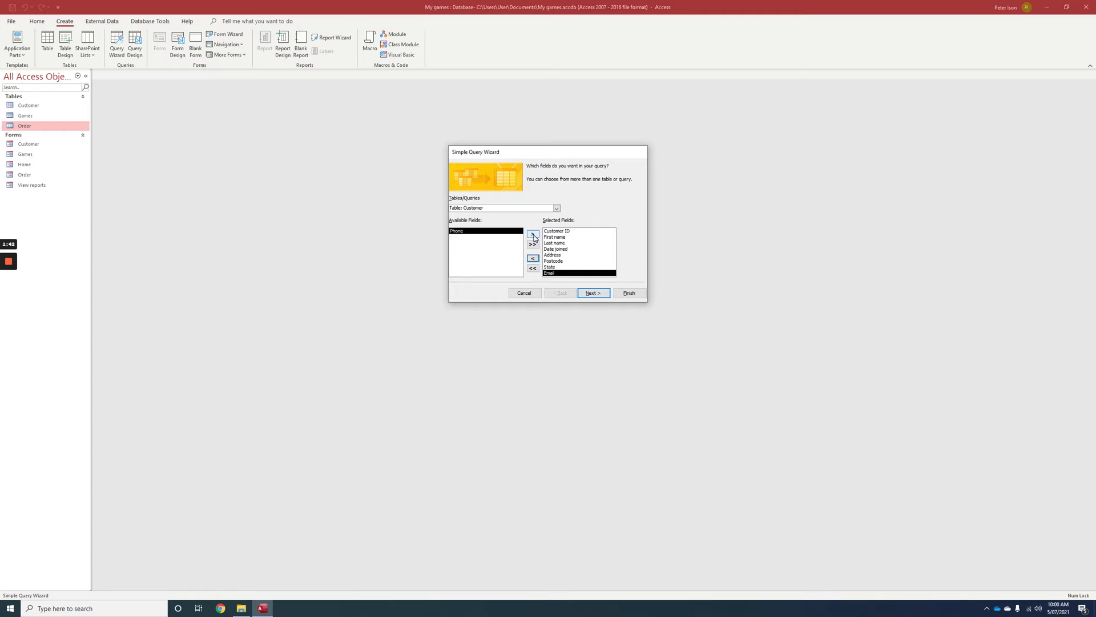
click(533, 235)
drag(614, 266, 611, 241)
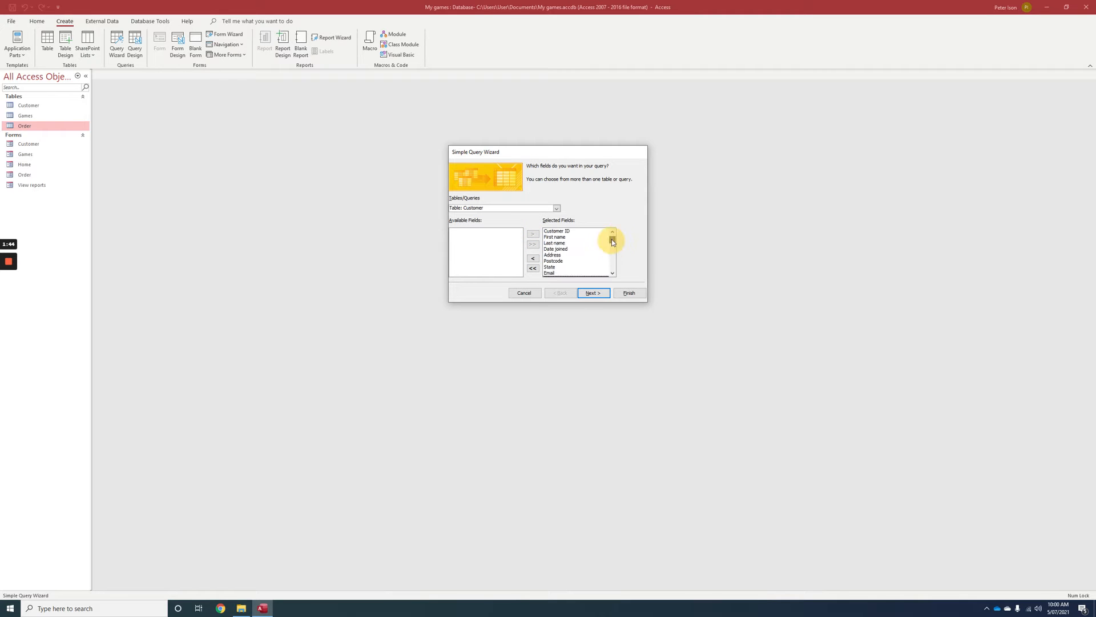
Keep the query as a detail query, title it "All customers" and finish it to view its records
click(593, 293)
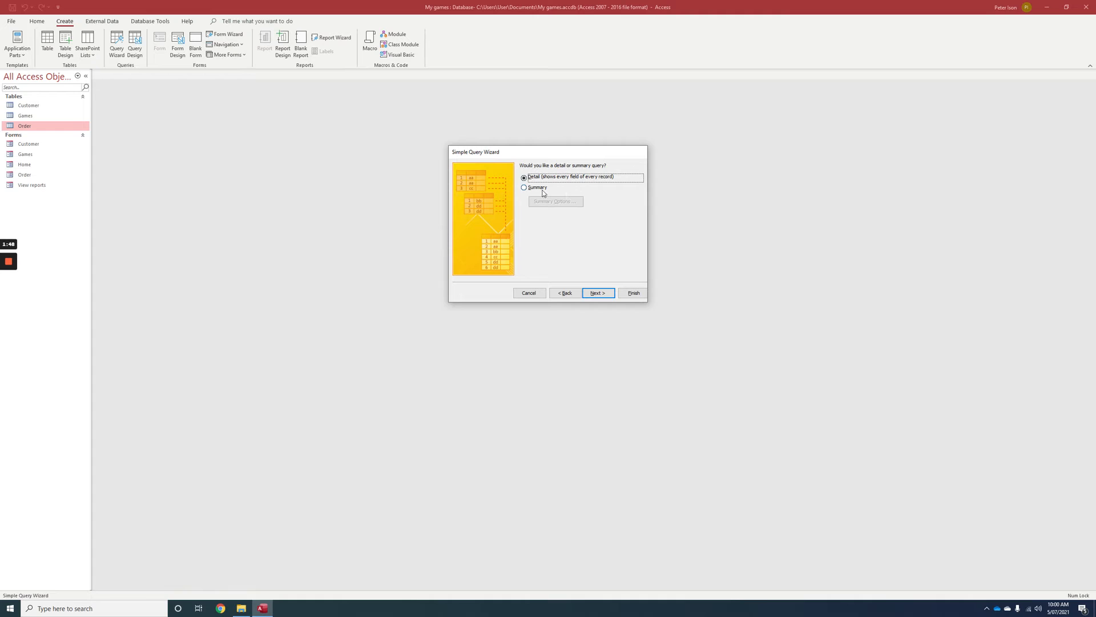
click(597, 293)
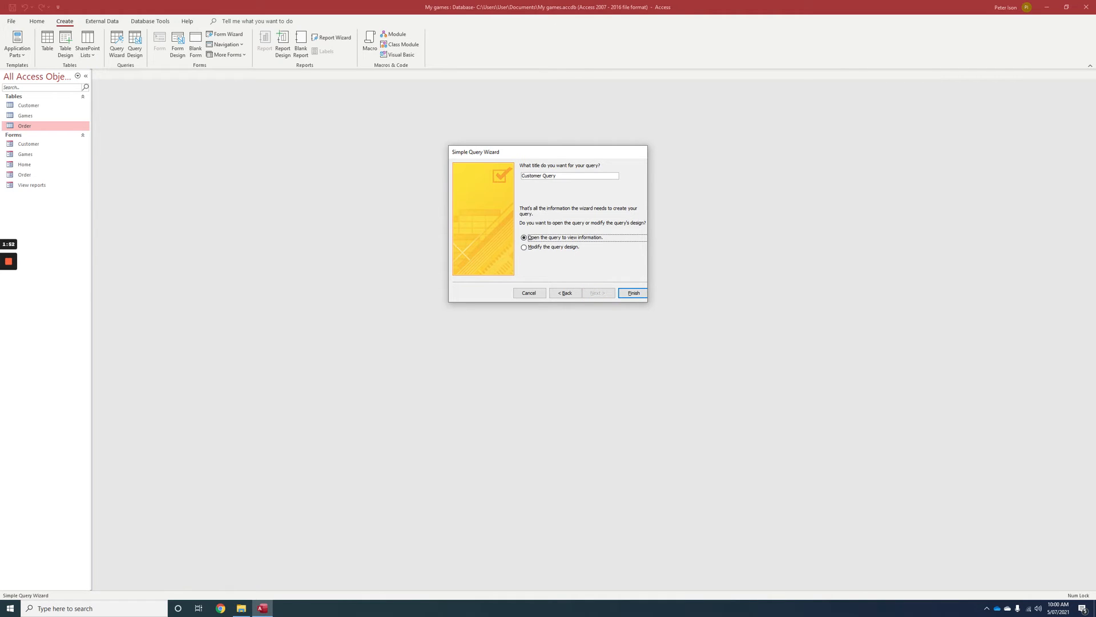
drag(535, 176, 558, 176)
key(BackSpace)
key(BackSpace)
key(BackSpace)
key(BackSpace)
key(BackSpace)
key(BackSpace)
text(All cust)
click(632, 294)
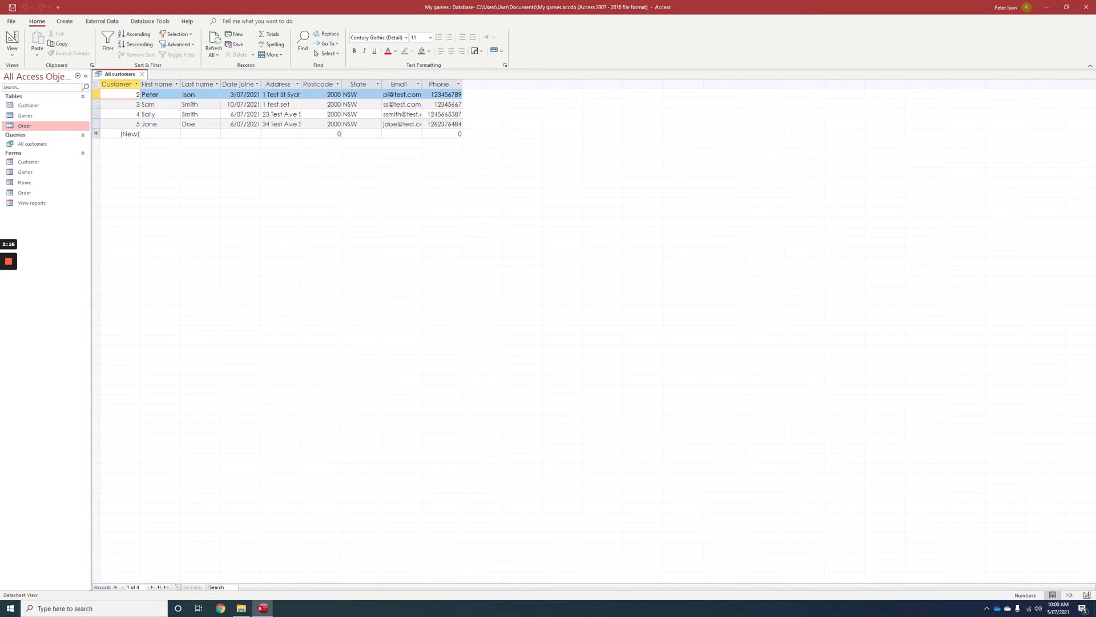
Enter a customer surname as the Last name criterion in the All customers query design and run the query
click(12, 55)
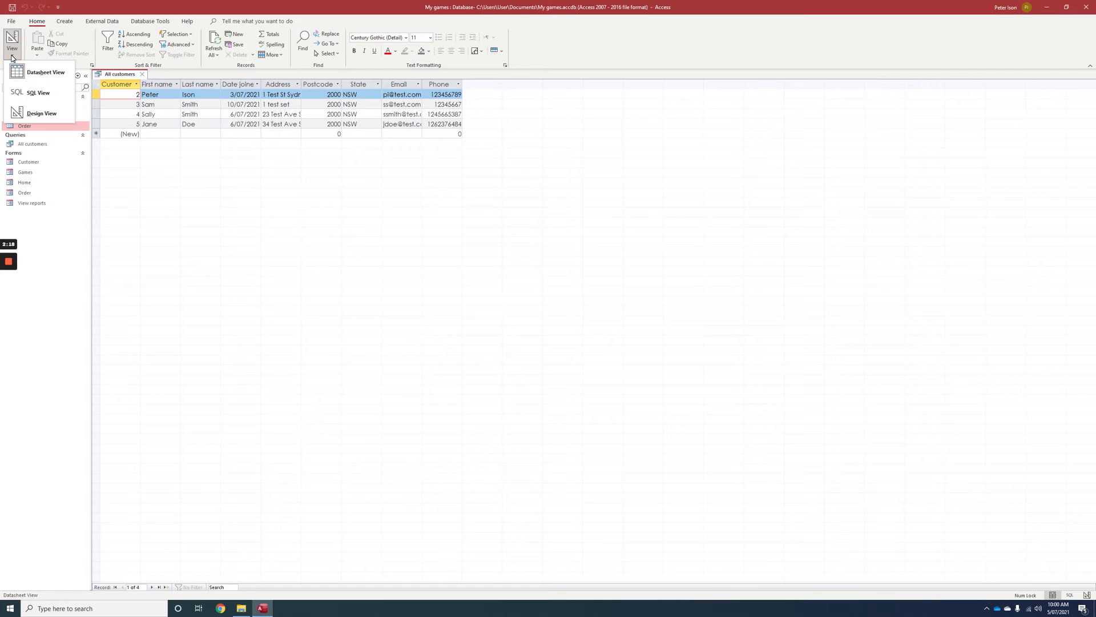
click(36, 113)
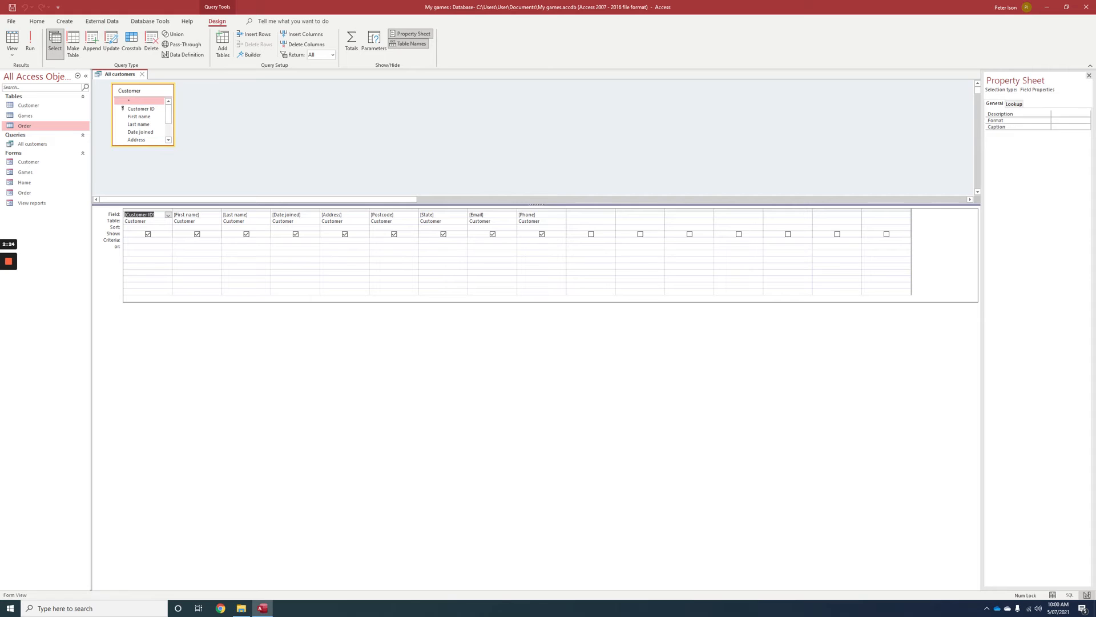
click(234, 240)
text(Smith)
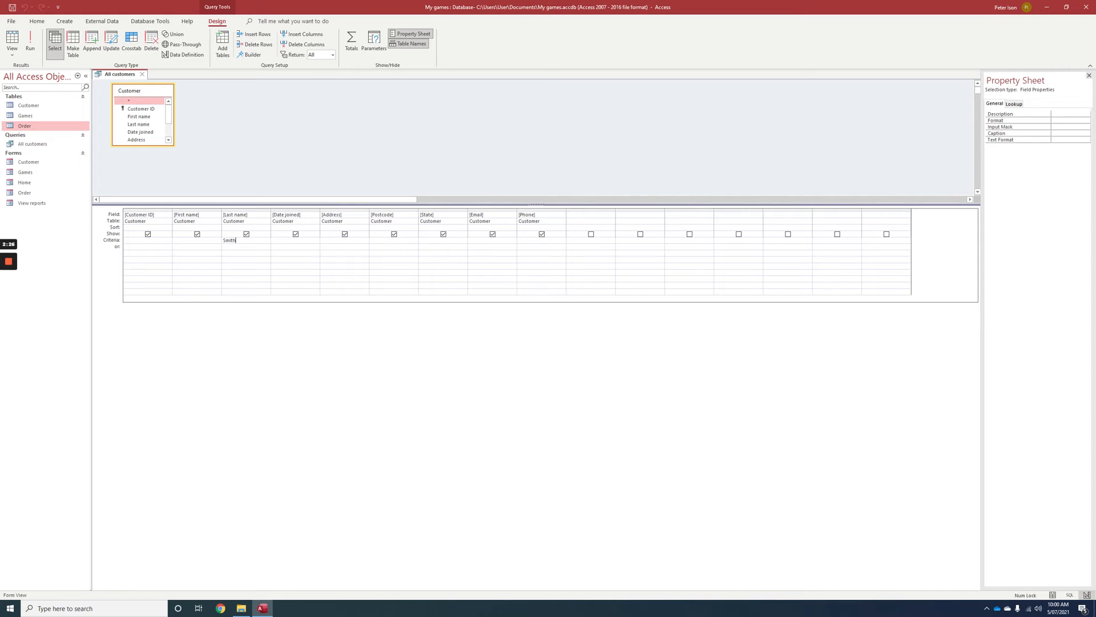
click(30, 42)
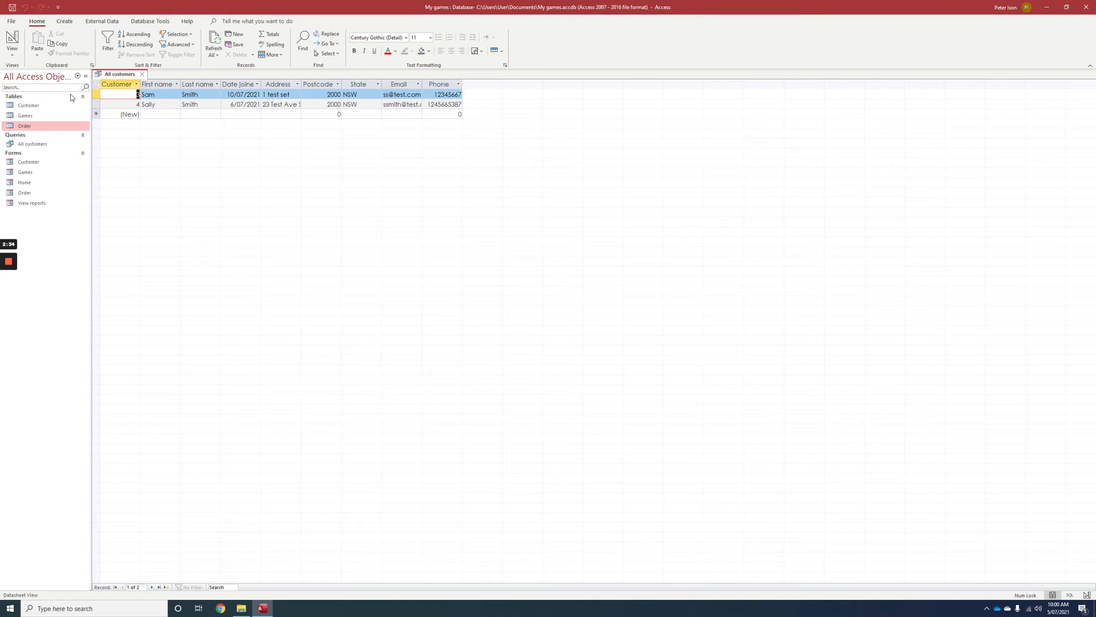
Remove the Last name criterion from the design of the All customers query
click(12, 56)
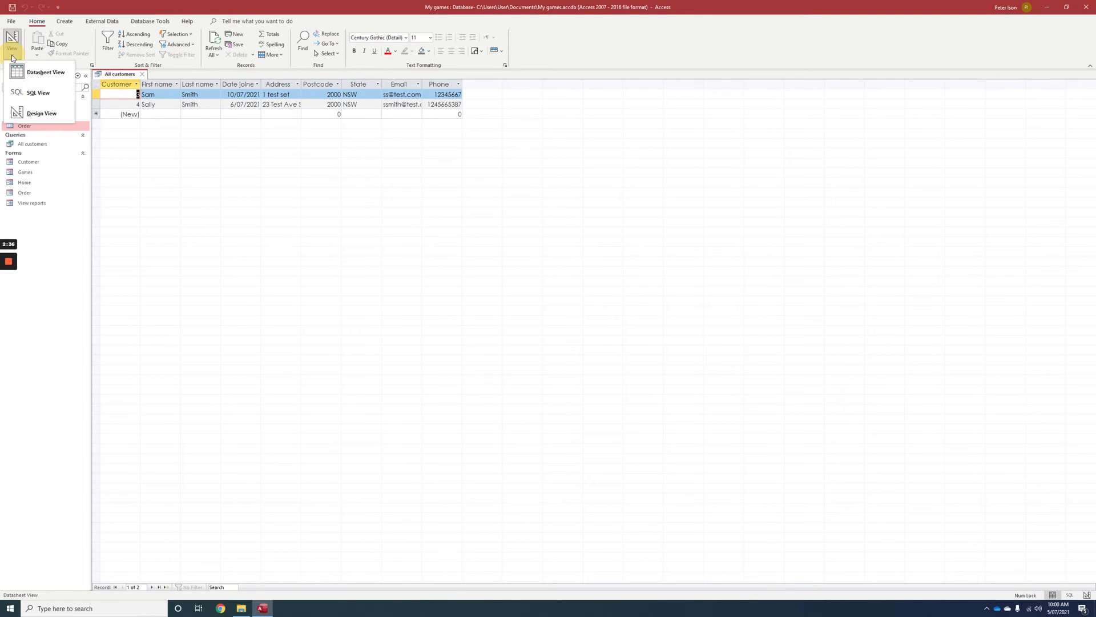
click(44, 113)
click(249, 240)
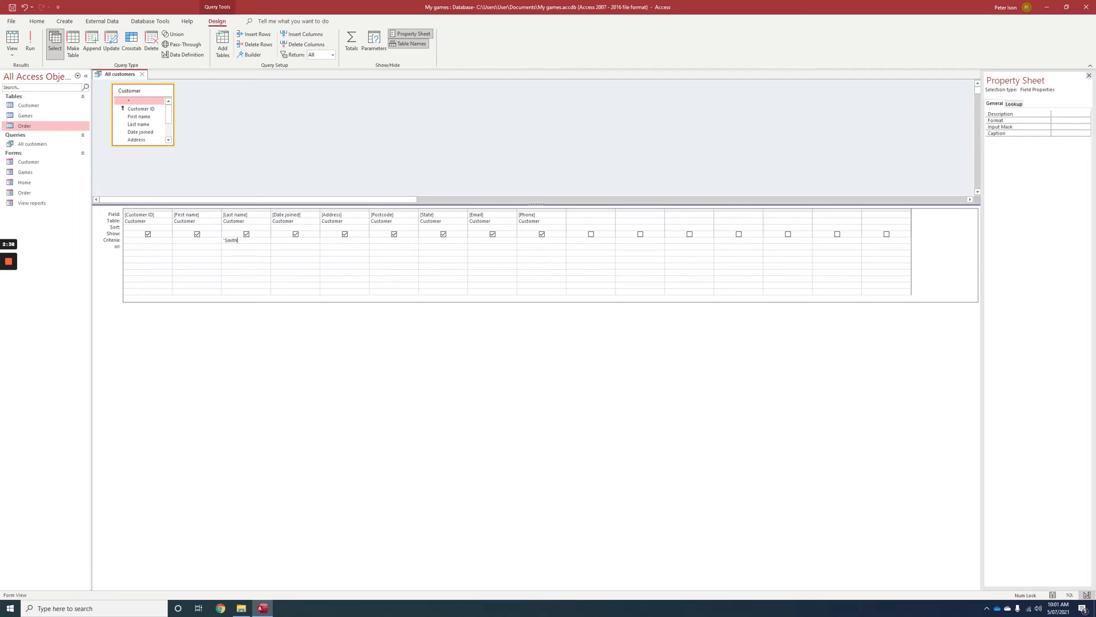
key(BackSpace)
key(BackSpace)
key(BackSpace)
Hide the Phone and Email fields from the query output and run the query
click(578, 215)
click(612, 216)
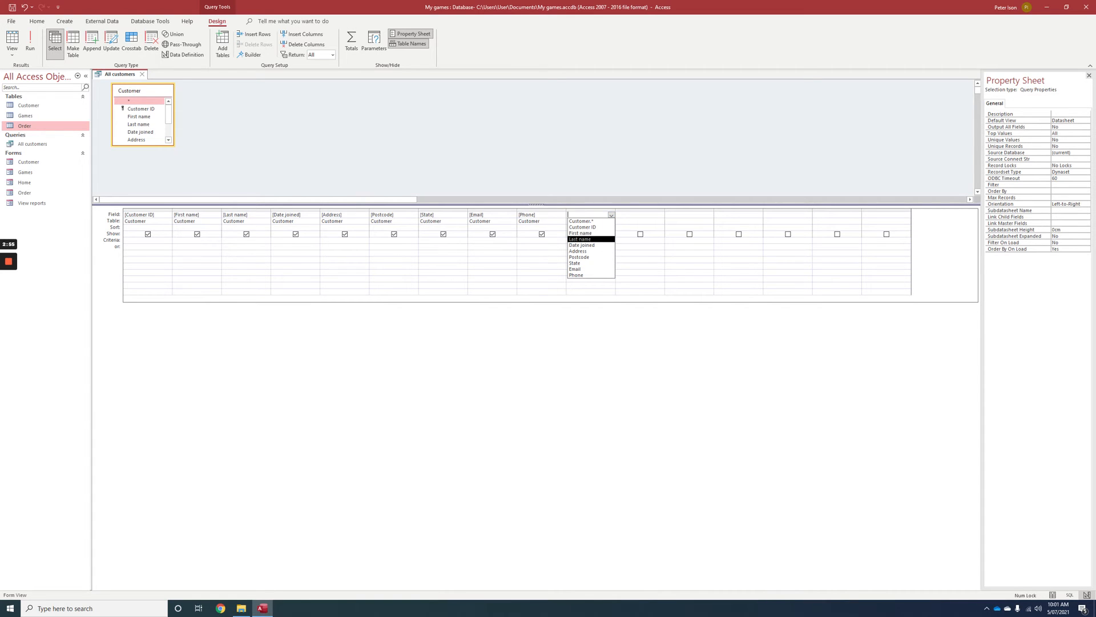
click(543, 234)
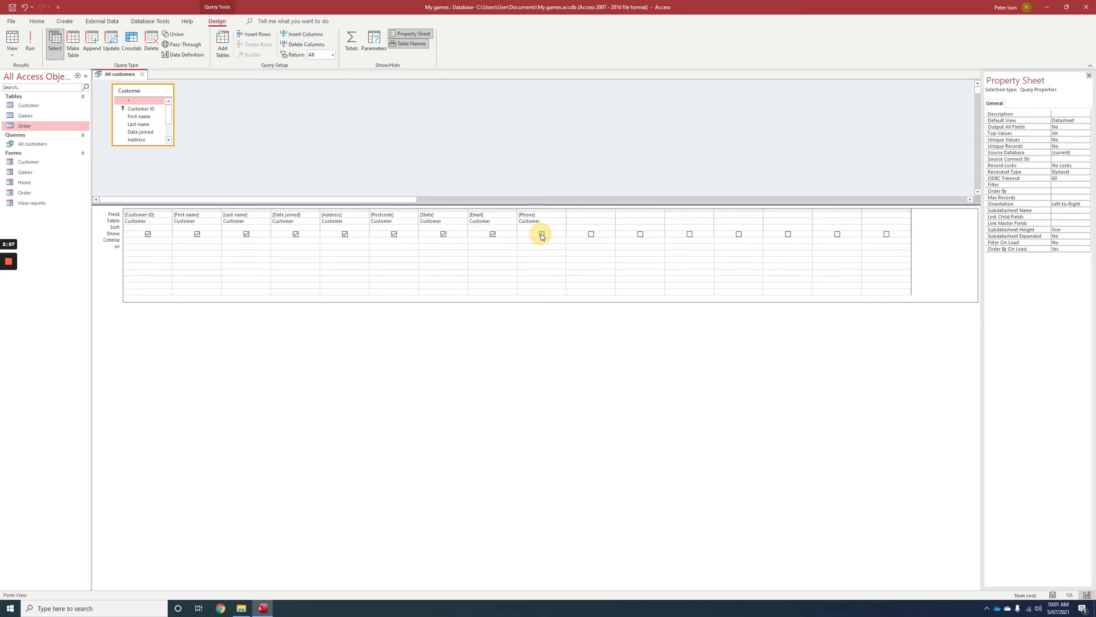
click(493, 235)
click(33, 47)
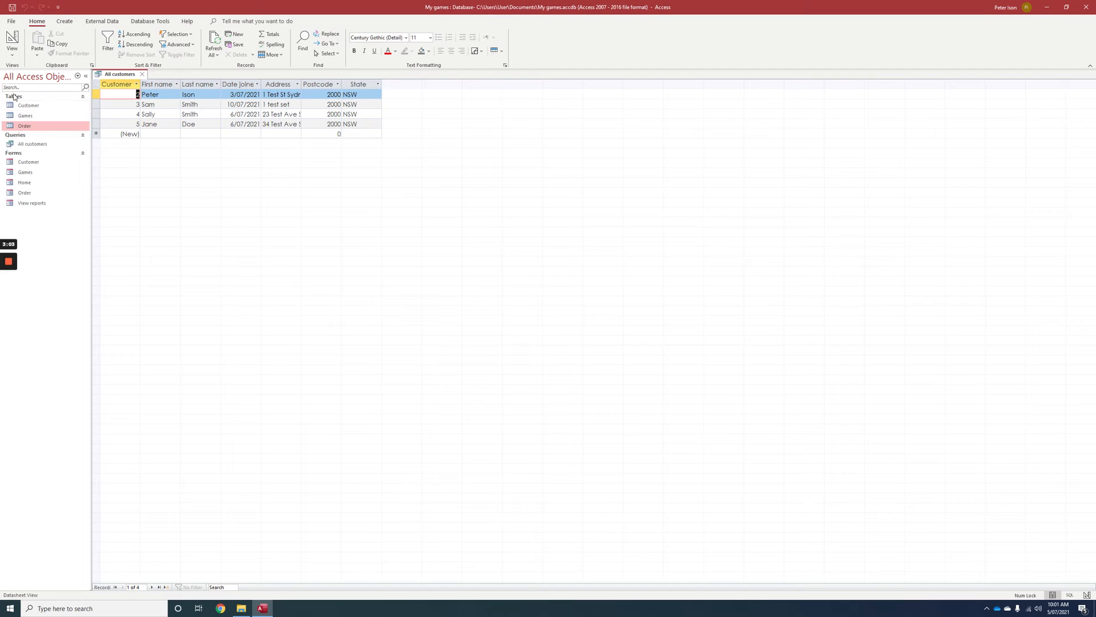
Include the Email and Phone fields in the query output again and rerun the query
click(12, 55)
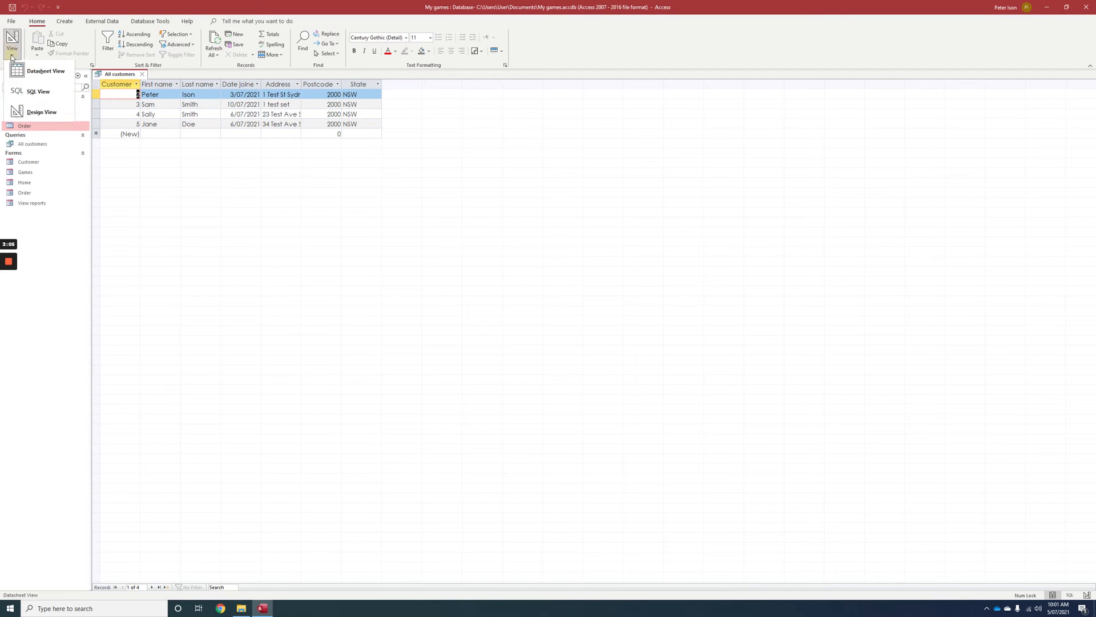
click(35, 112)
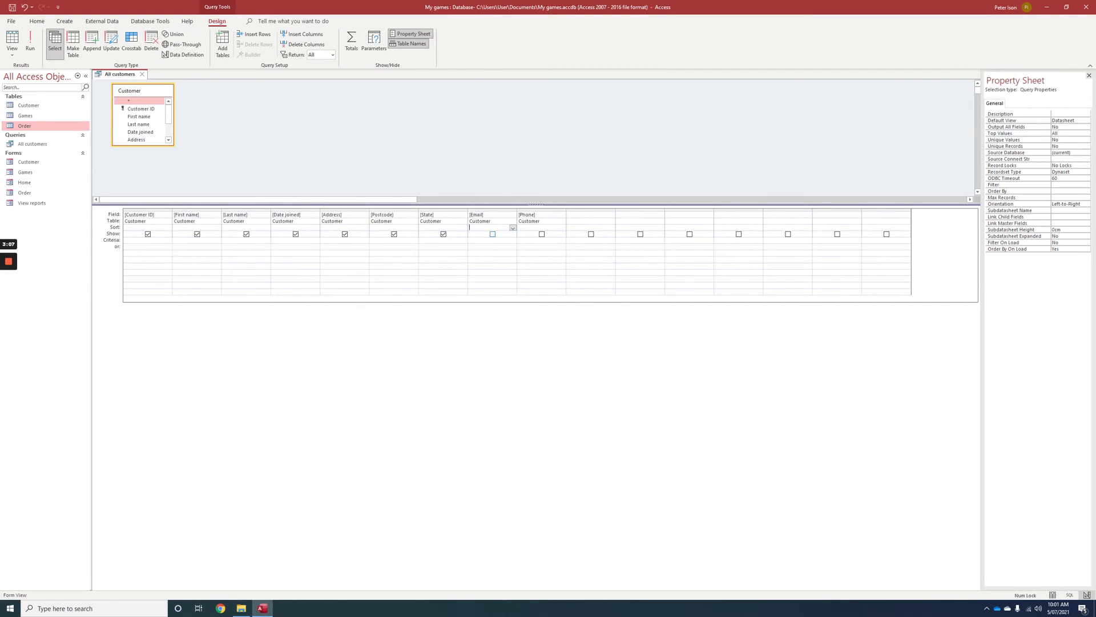
click(493, 234)
click(542, 235)
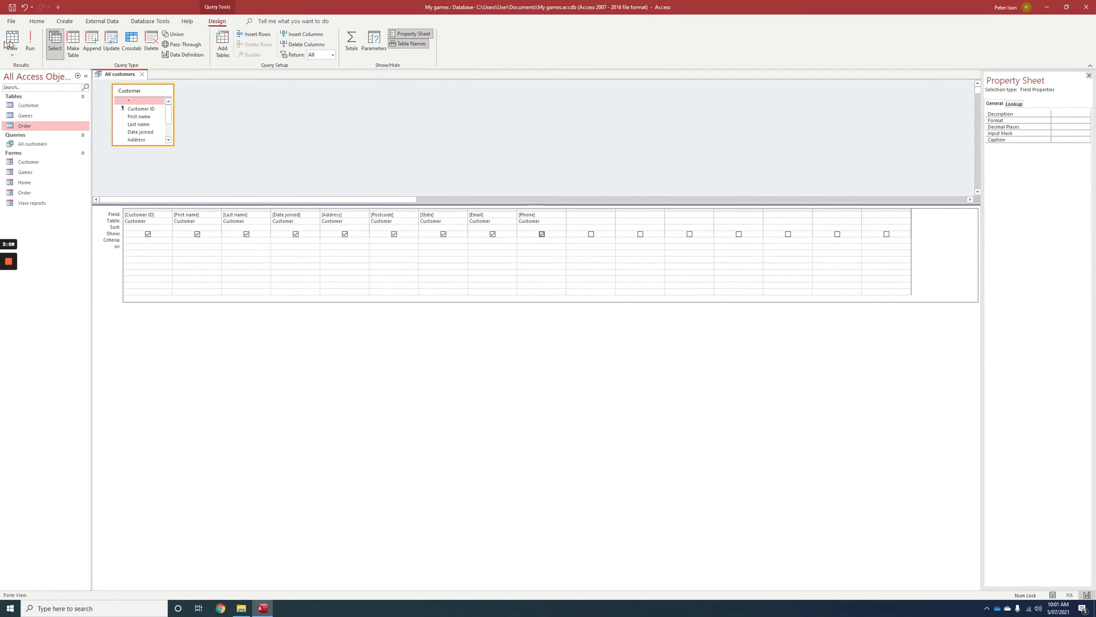
click(35, 44)
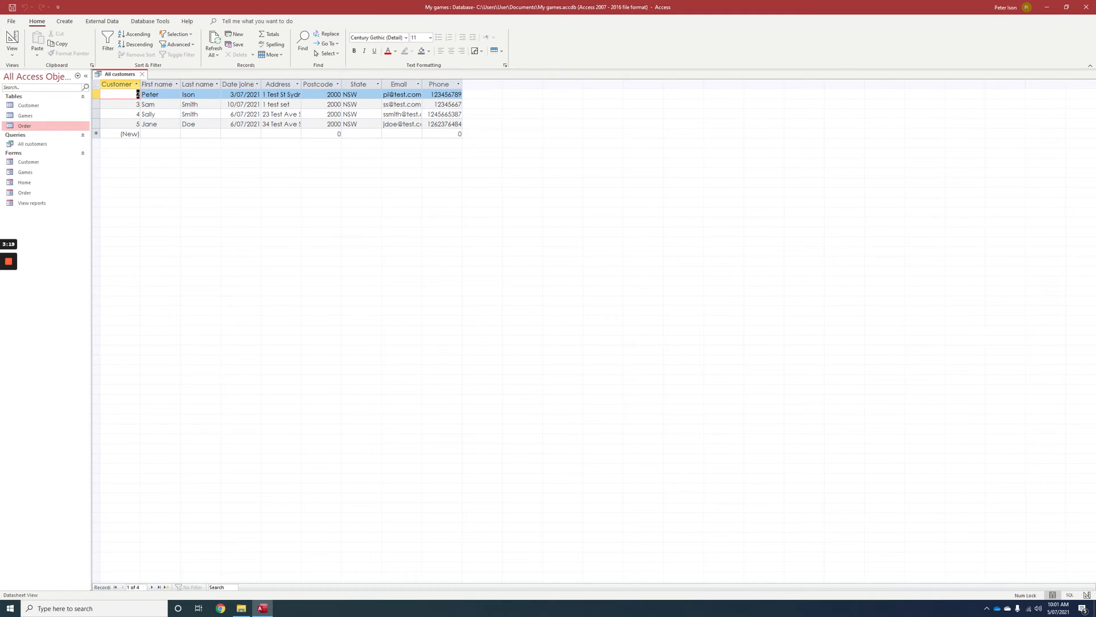
Start a new query with the Simple Query Wizard, saving the All customers query when asked
click(65, 21)
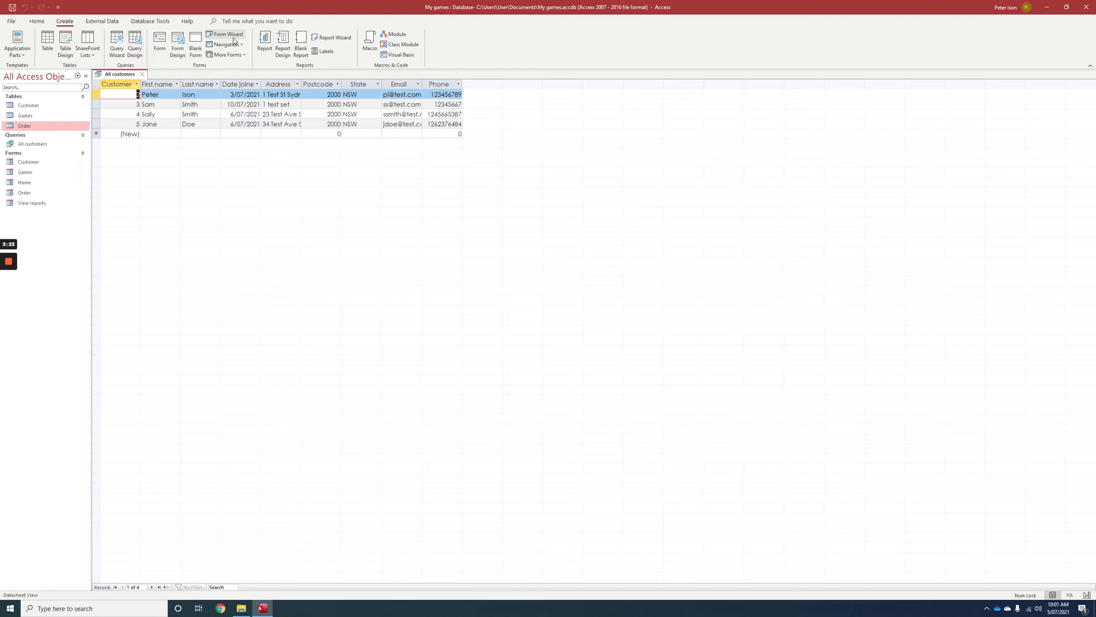
click(119, 54)
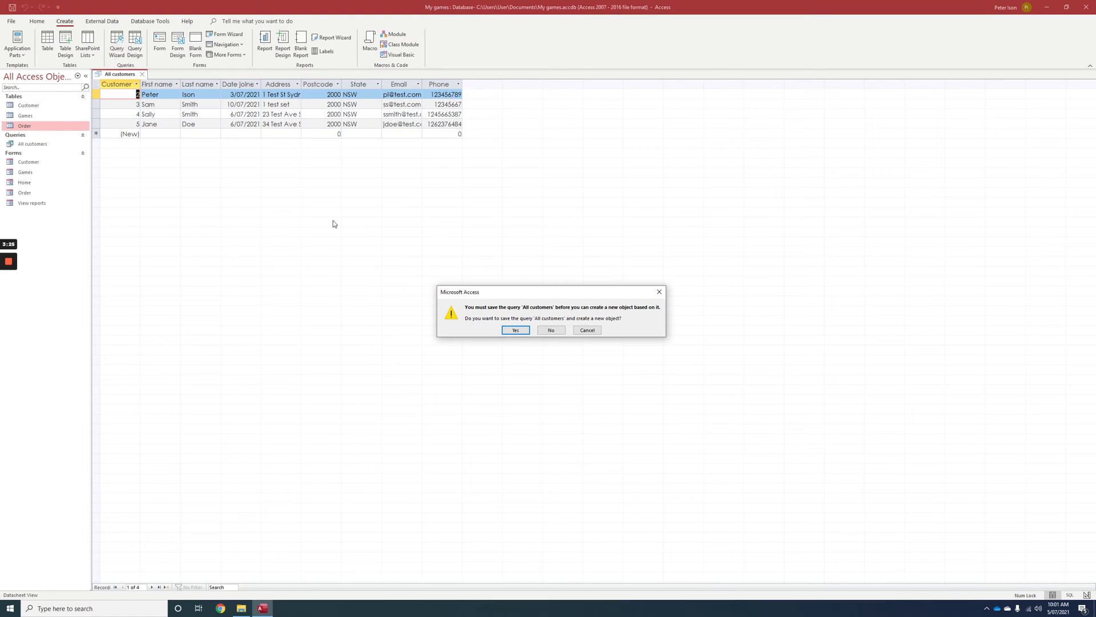
click(515, 331)
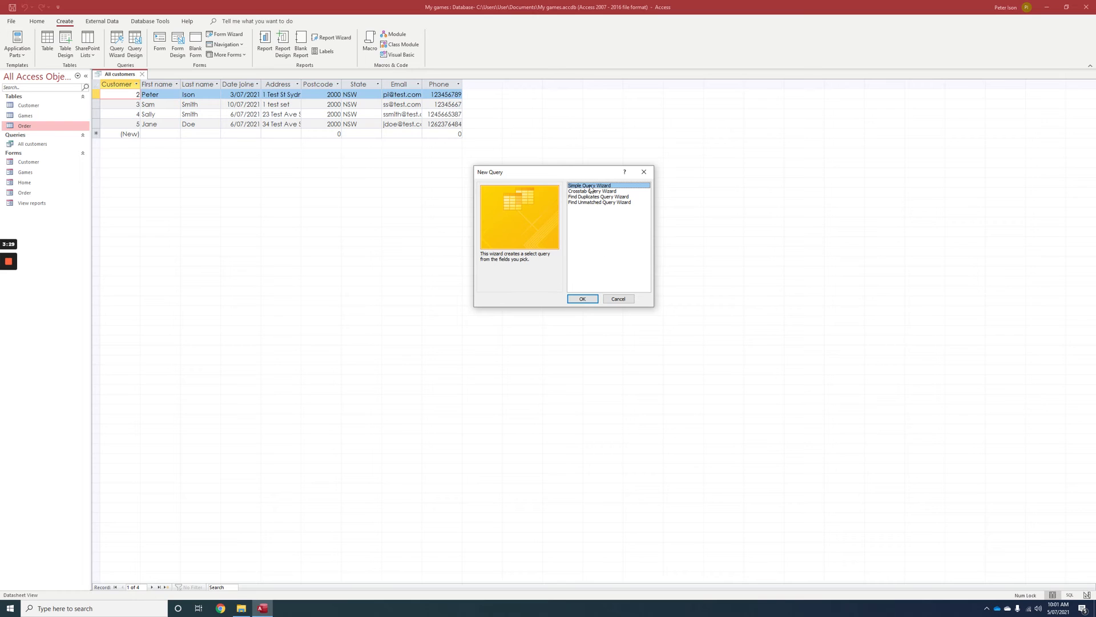
click(584, 300)
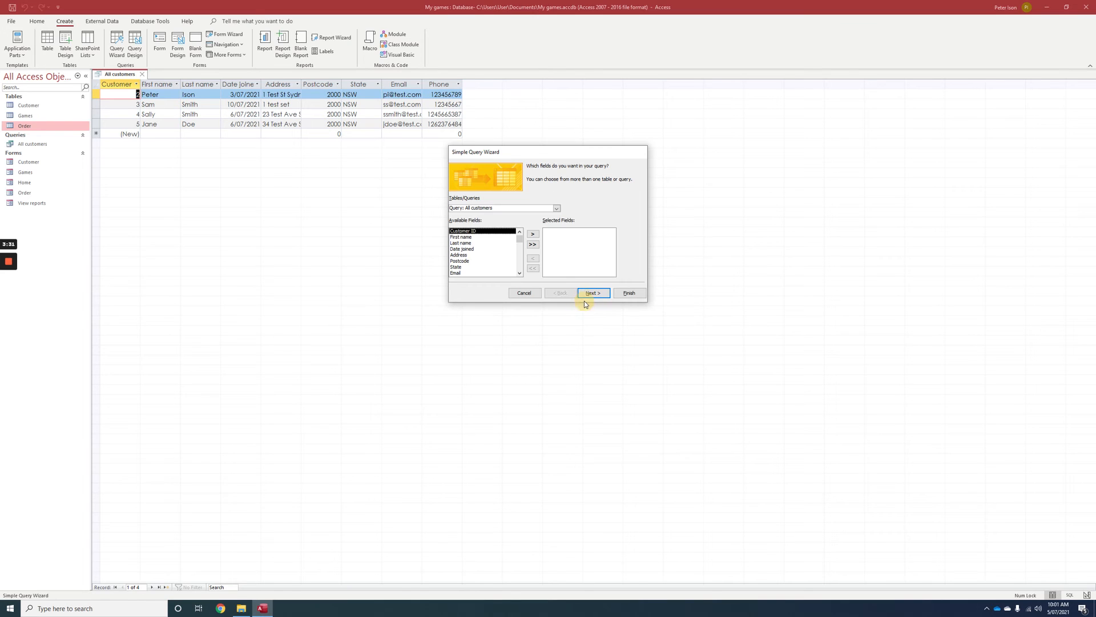
Add the First name and Last name fields from the Customer table to the new query
click(556, 206)
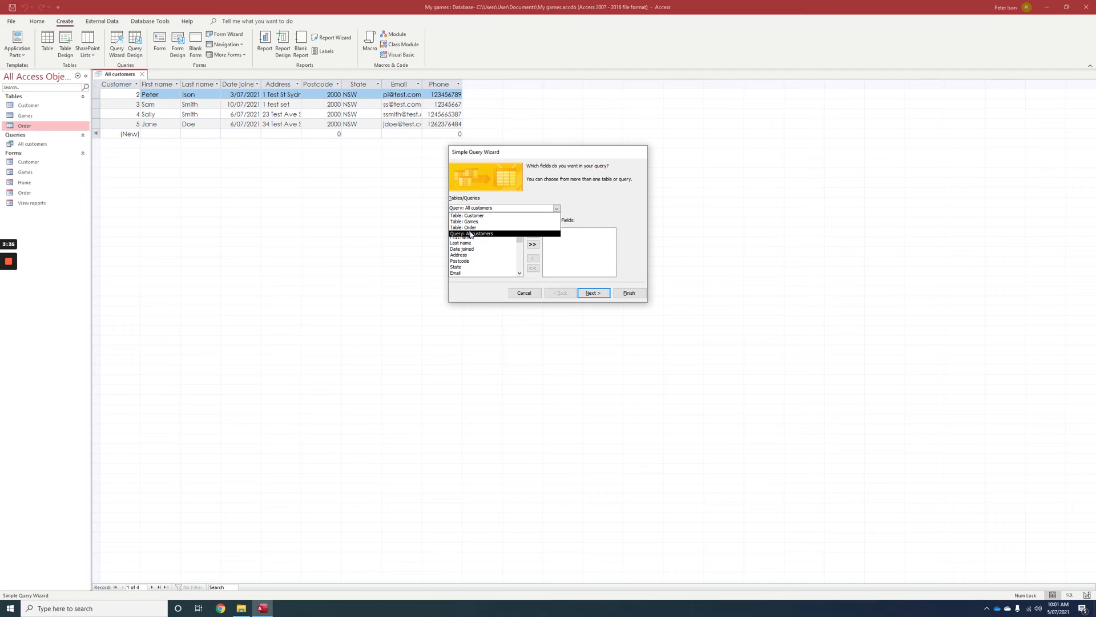
click(486, 216)
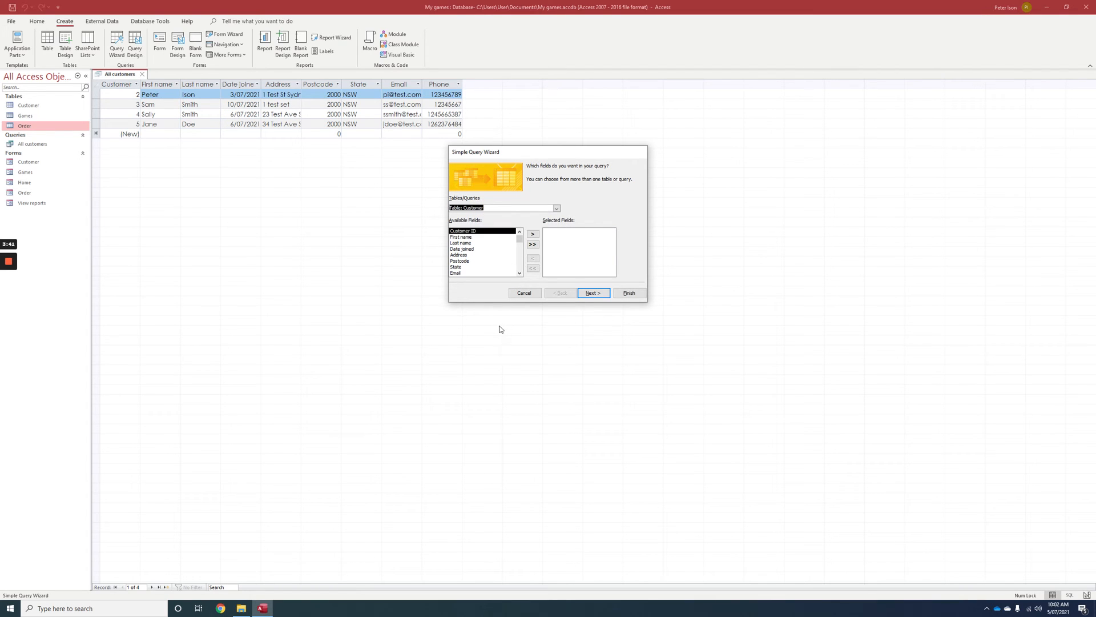
click(476, 237)
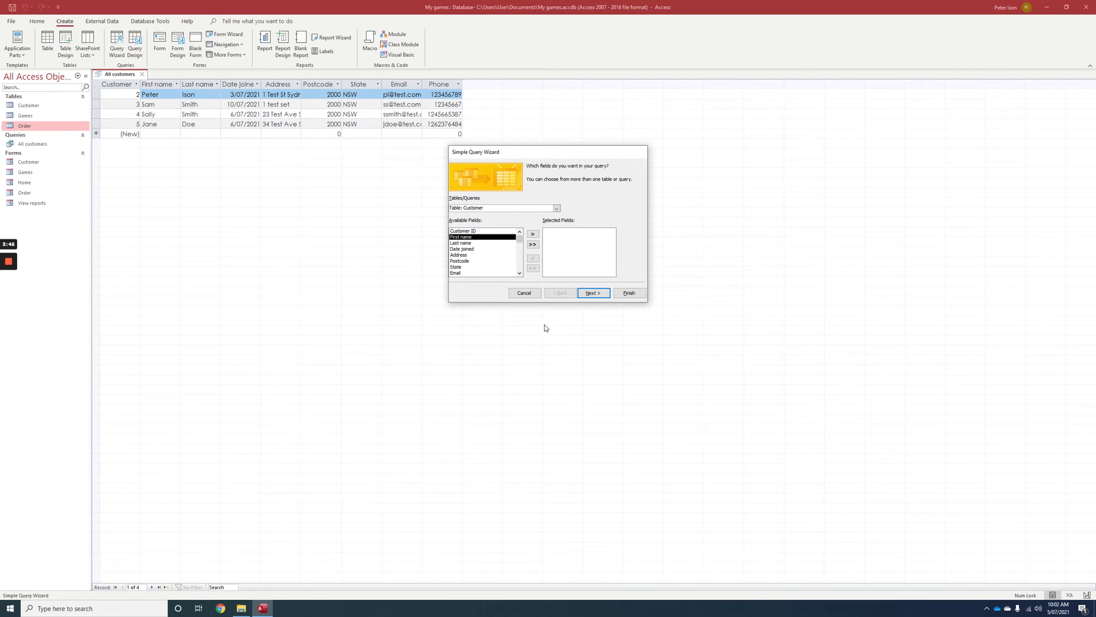
click(532, 233)
click(533, 233)
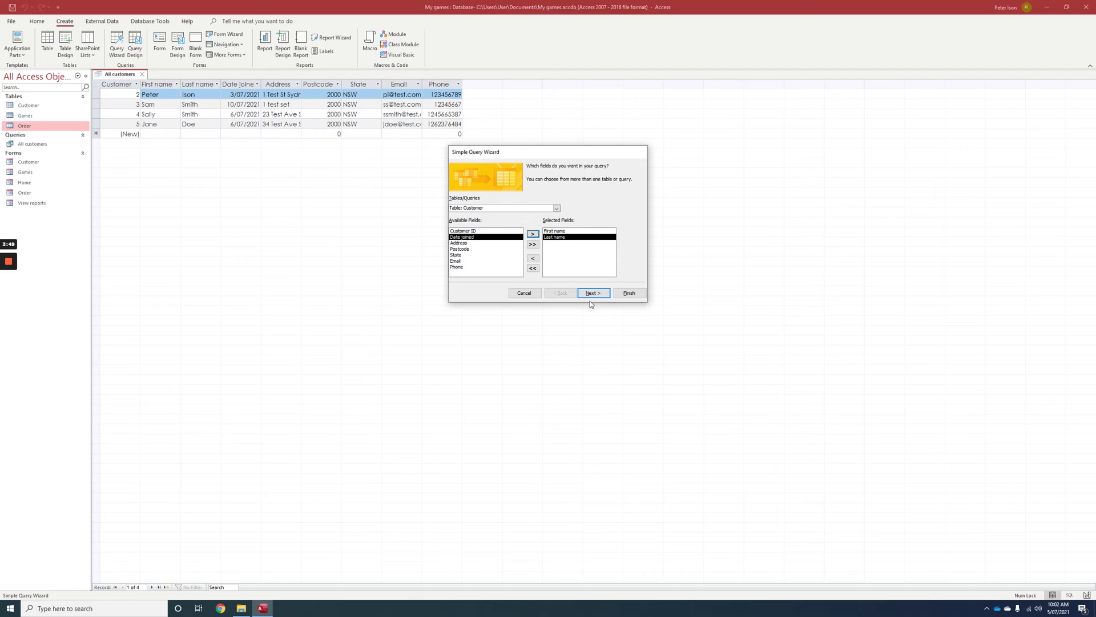
Add the Price and Title fields from the Games table to the query's selected fields
click(556, 208)
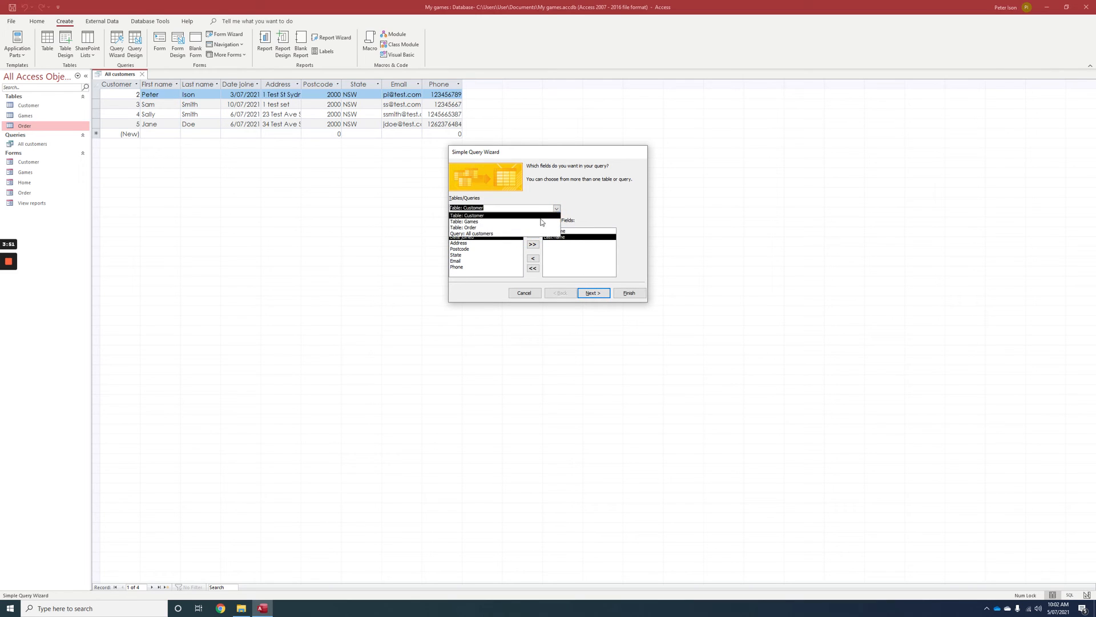
click(539, 221)
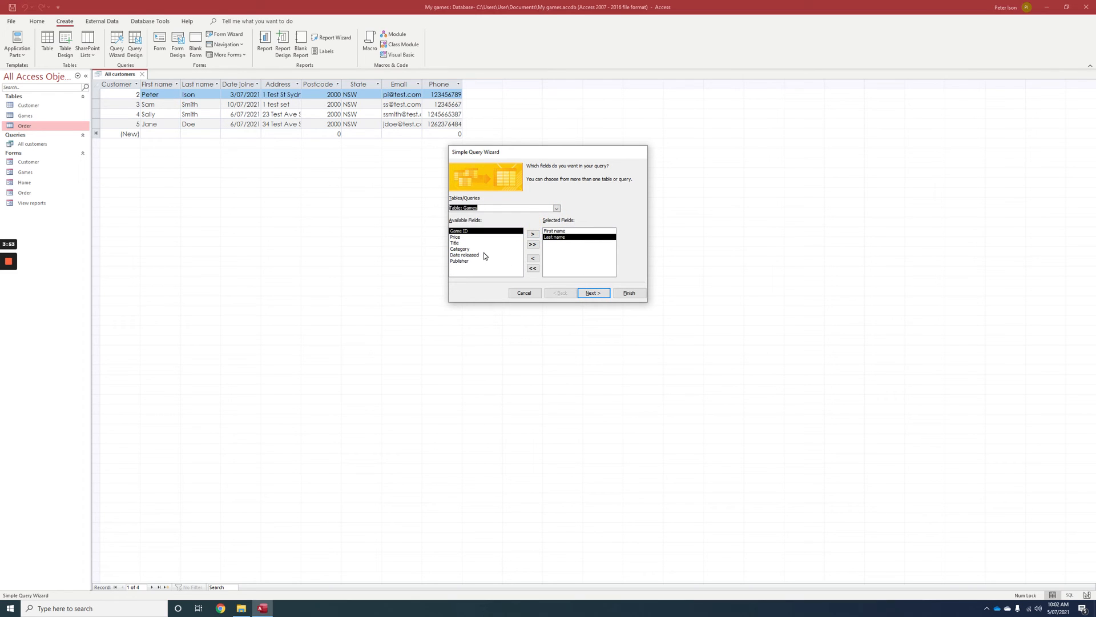
click(469, 236)
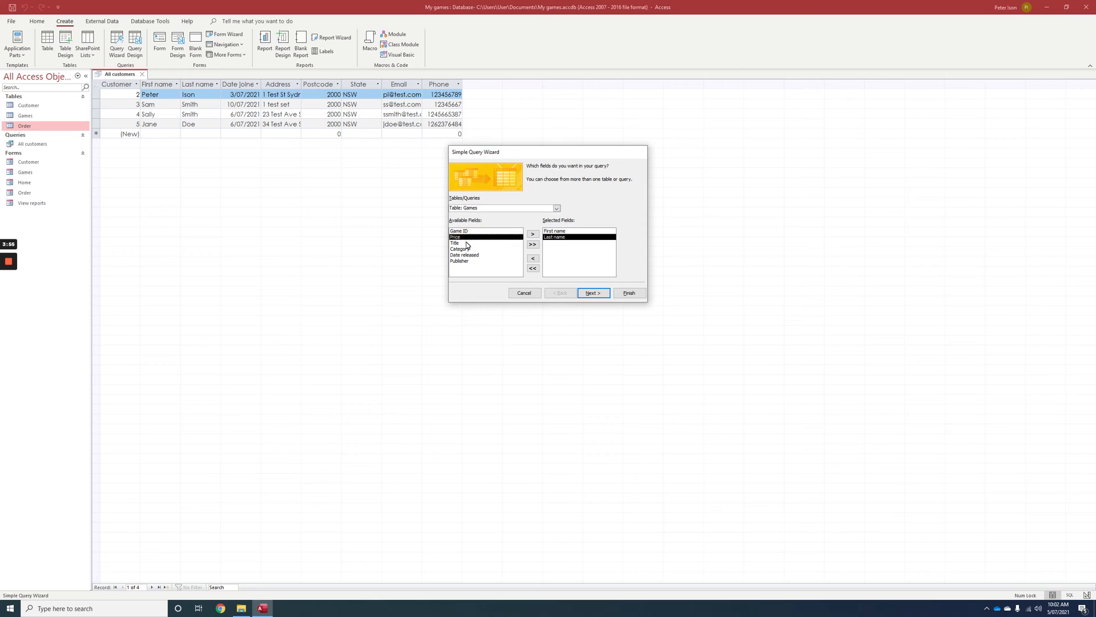
click(533, 235)
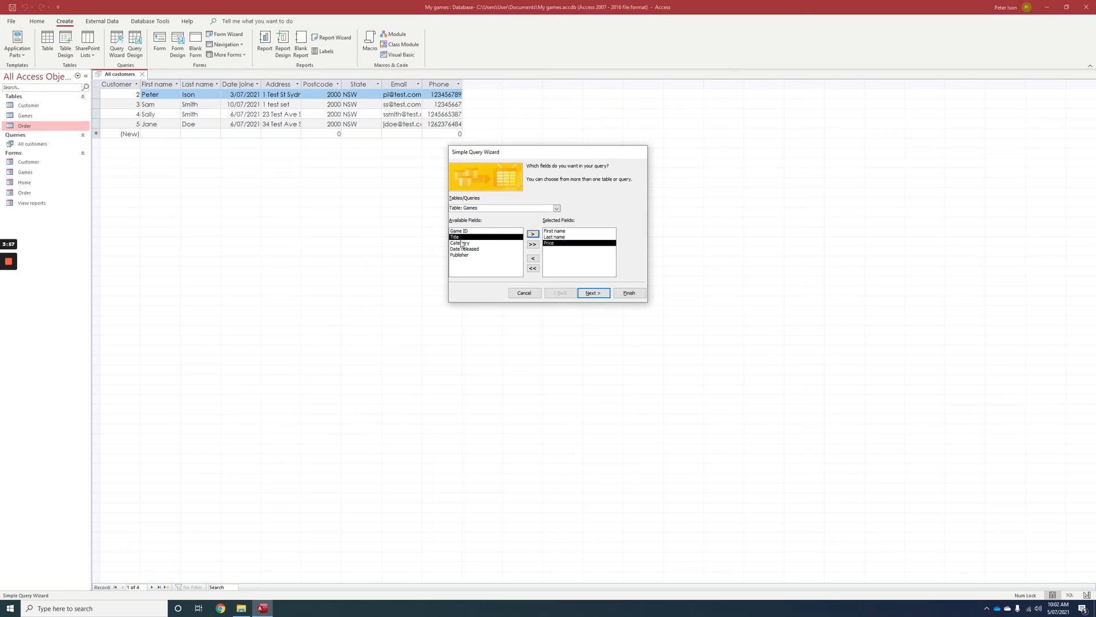
click(533, 235)
Add the Date of purchase field from the Order table to the query's selected fields
click(557, 207)
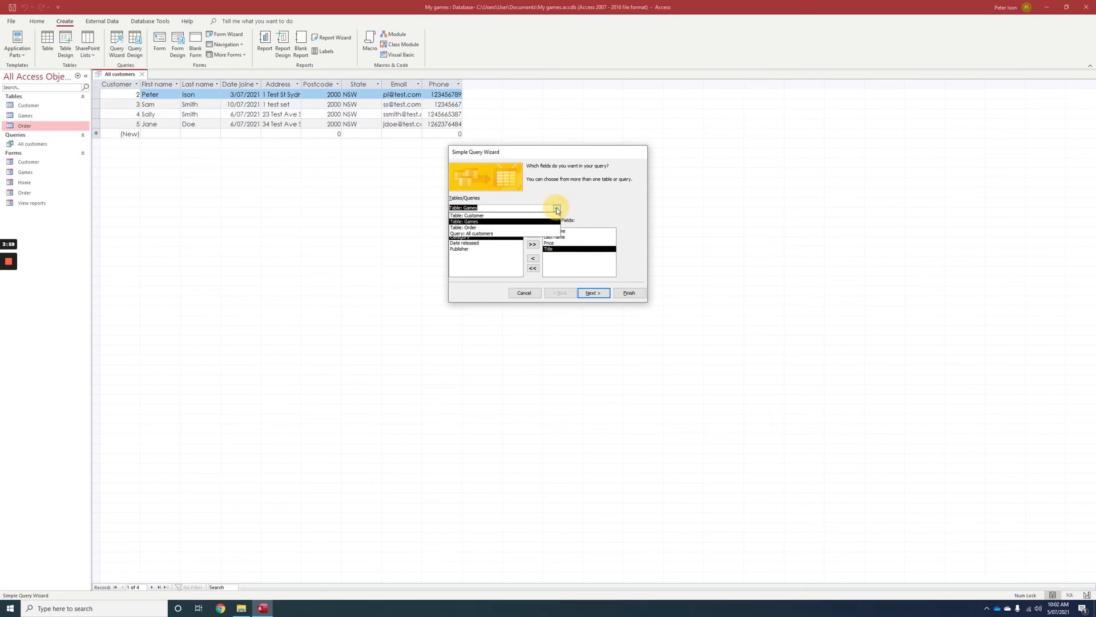
click(492, 233)
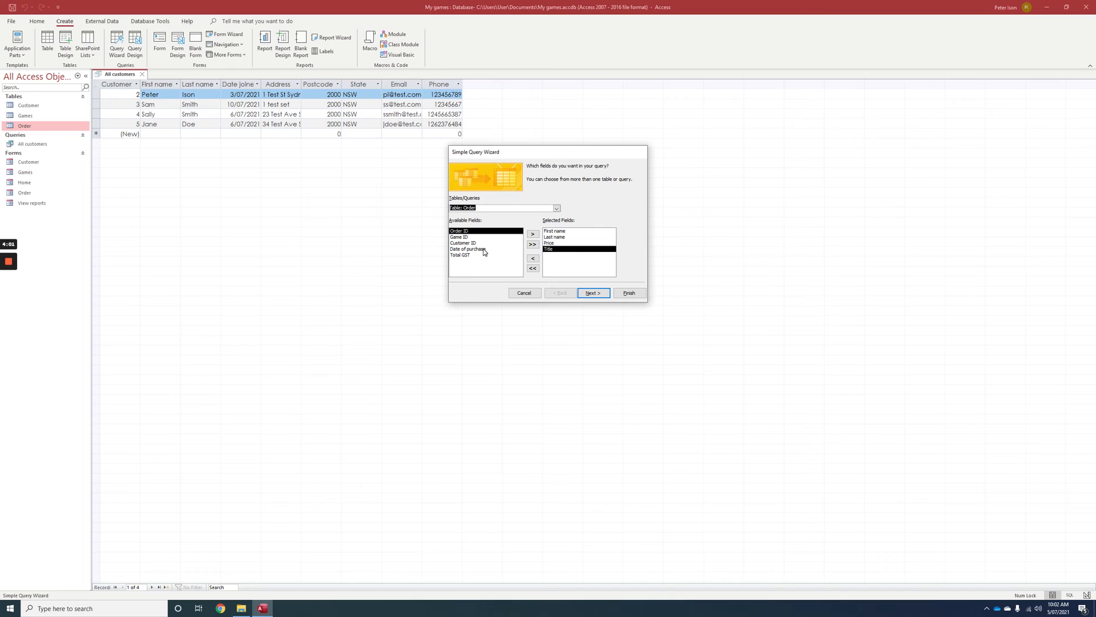
click(485, 249)
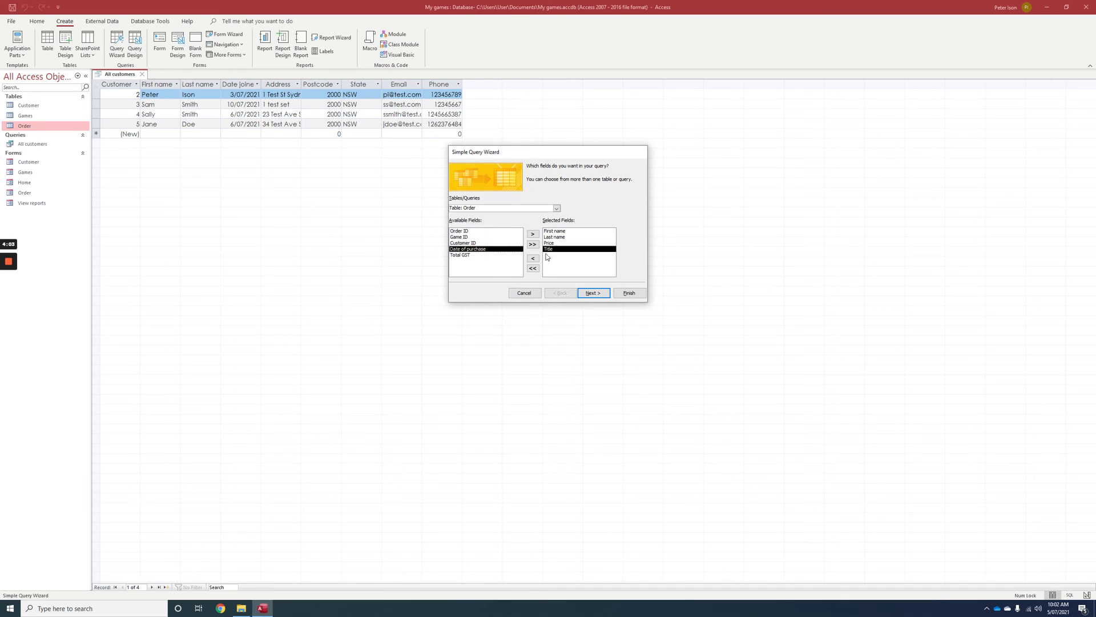
click(533, 234)
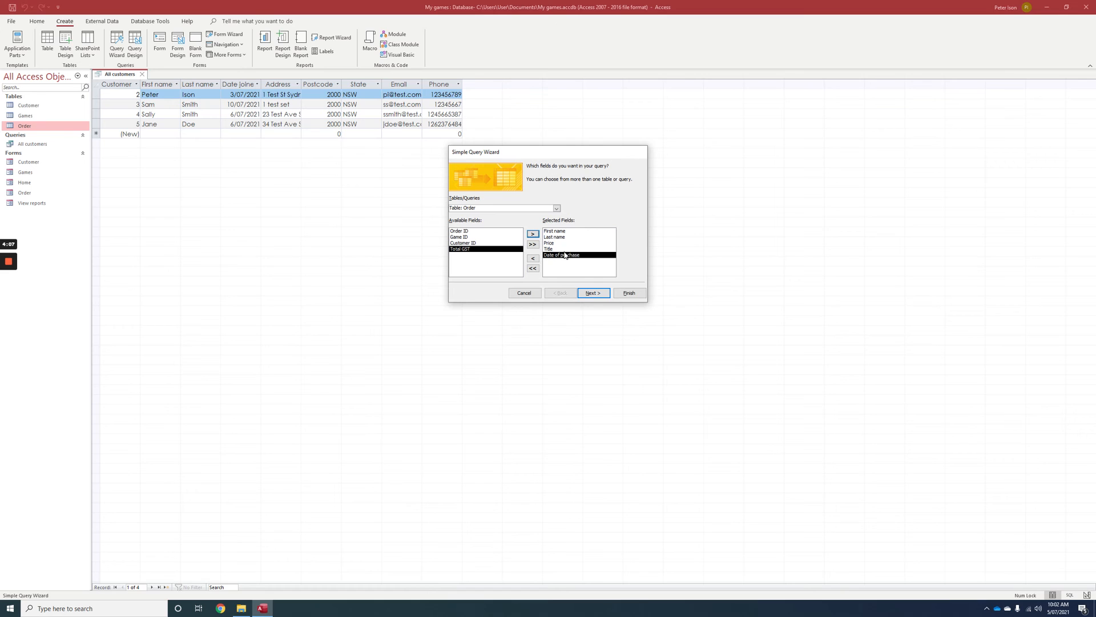
Keep the detail query type, title the query "Customer game's ordered" and finish the wizard to open its results
click(595, 298)
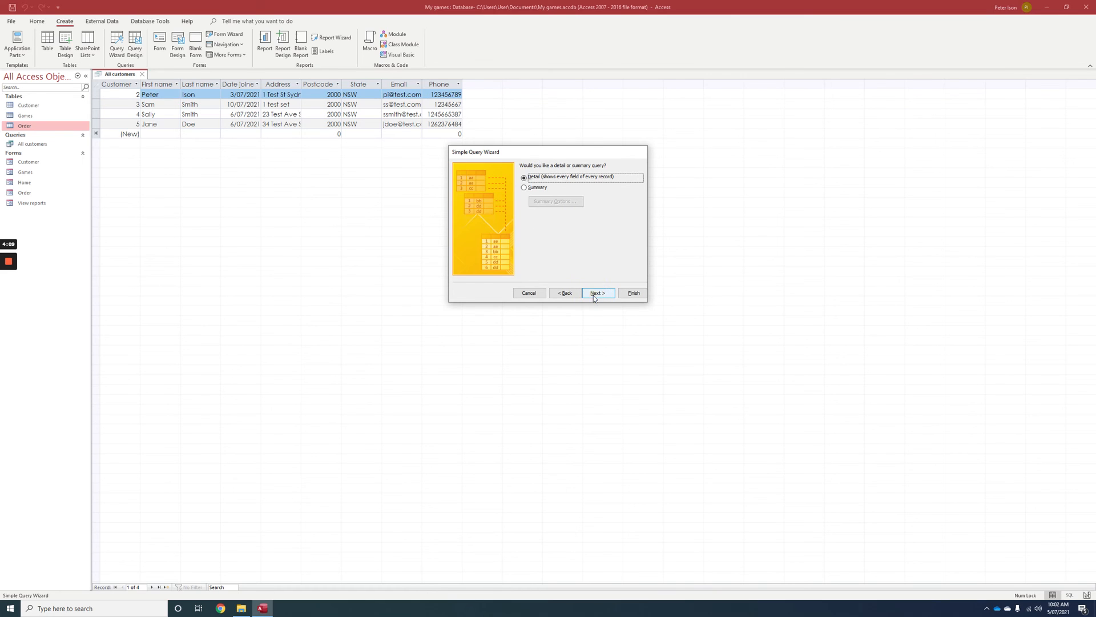
click(595, 298)
drag(562, 176, 377, 168)
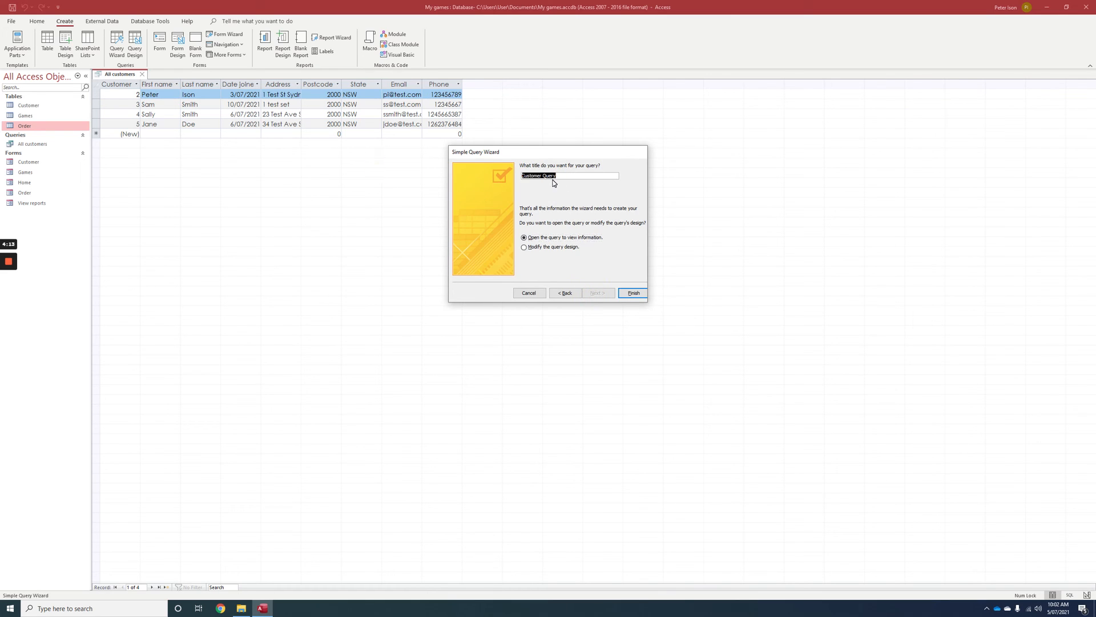
text(Customer game's ordered)
click(634, 292)
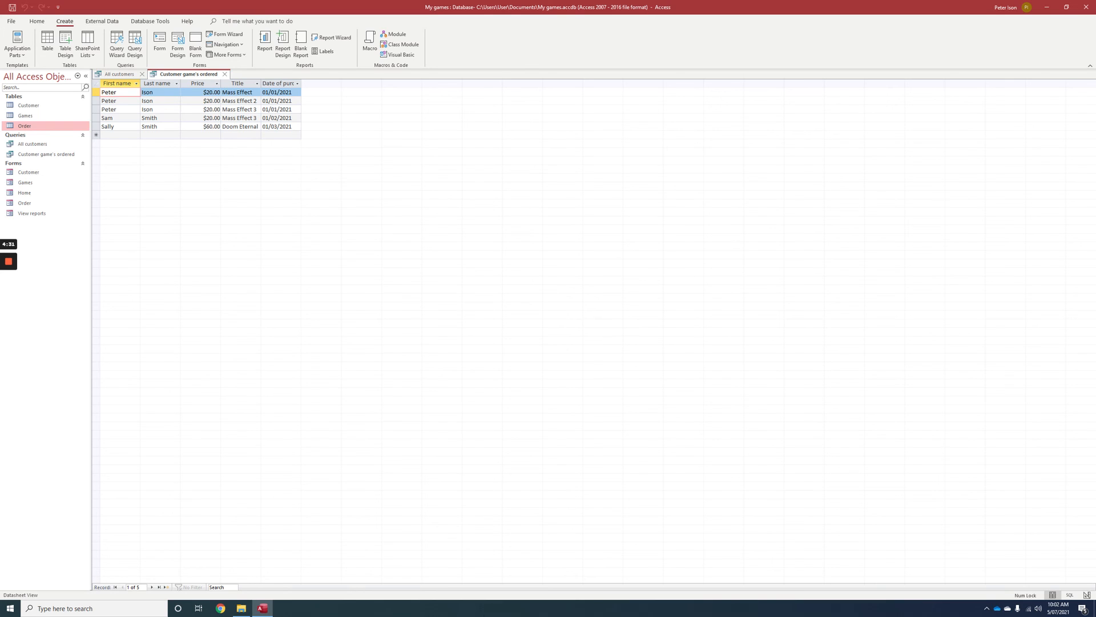
Switch the Customer game's ordered query to Design View
click(36, 22)
click(15, 57)
click(34, 108)
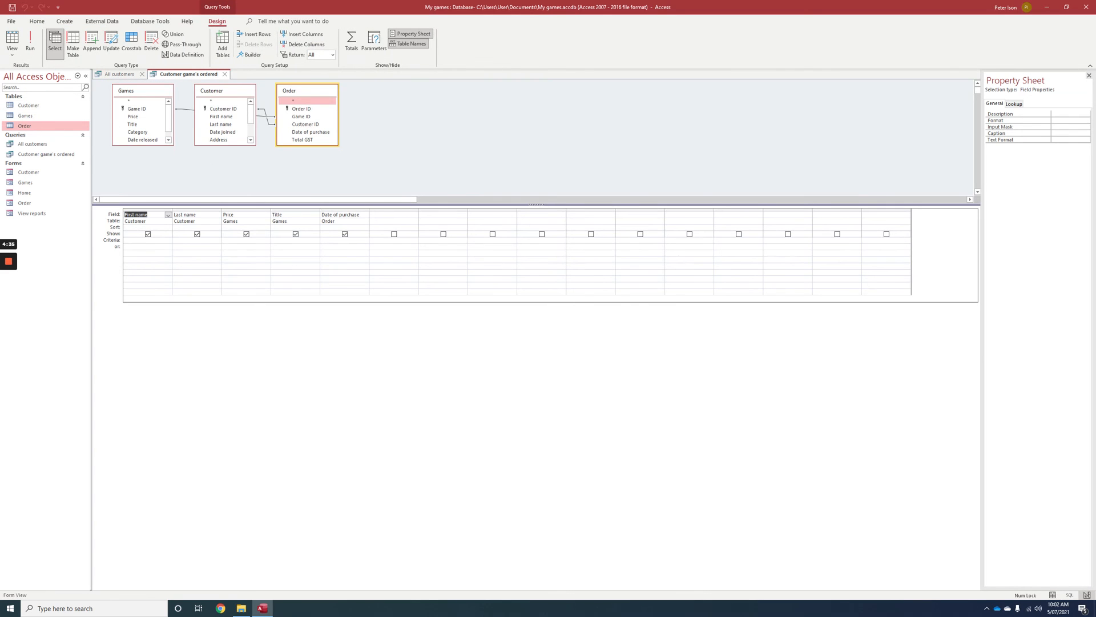